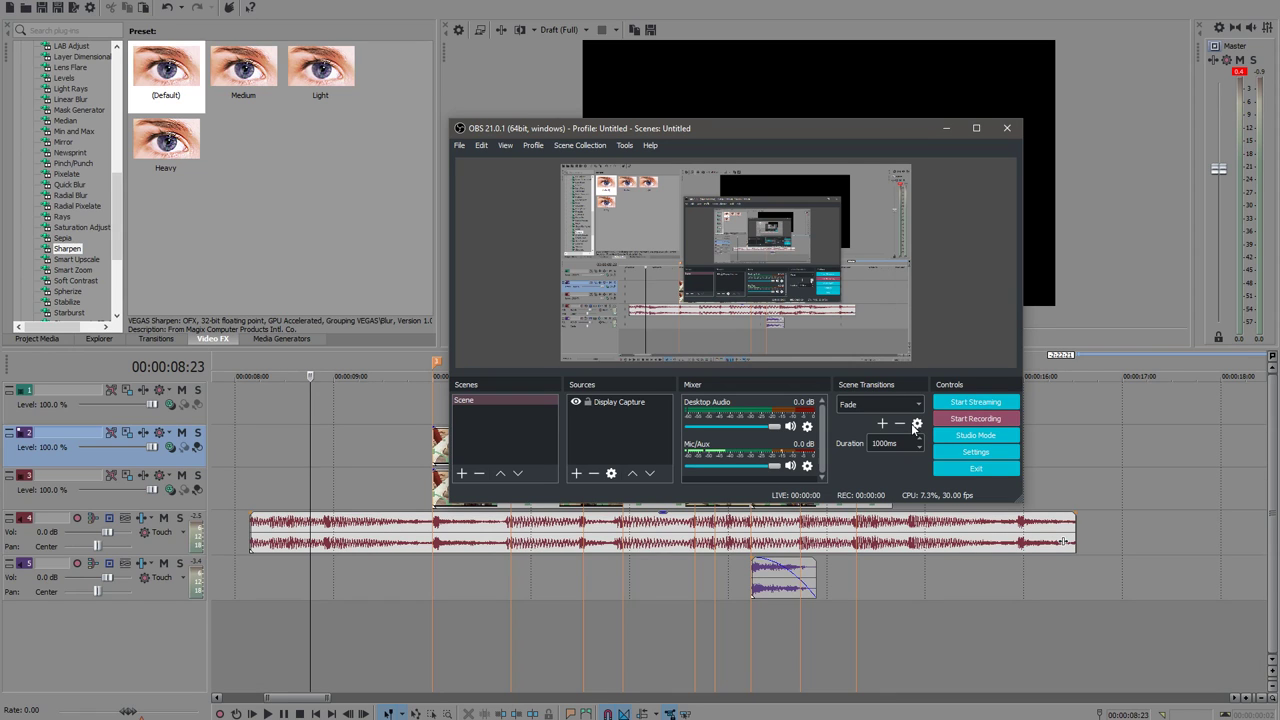
Start the screen recording in OBS and switch back to the VEGAS project timeline.
{"action": "left_click", "coordinate": [977, 422]}
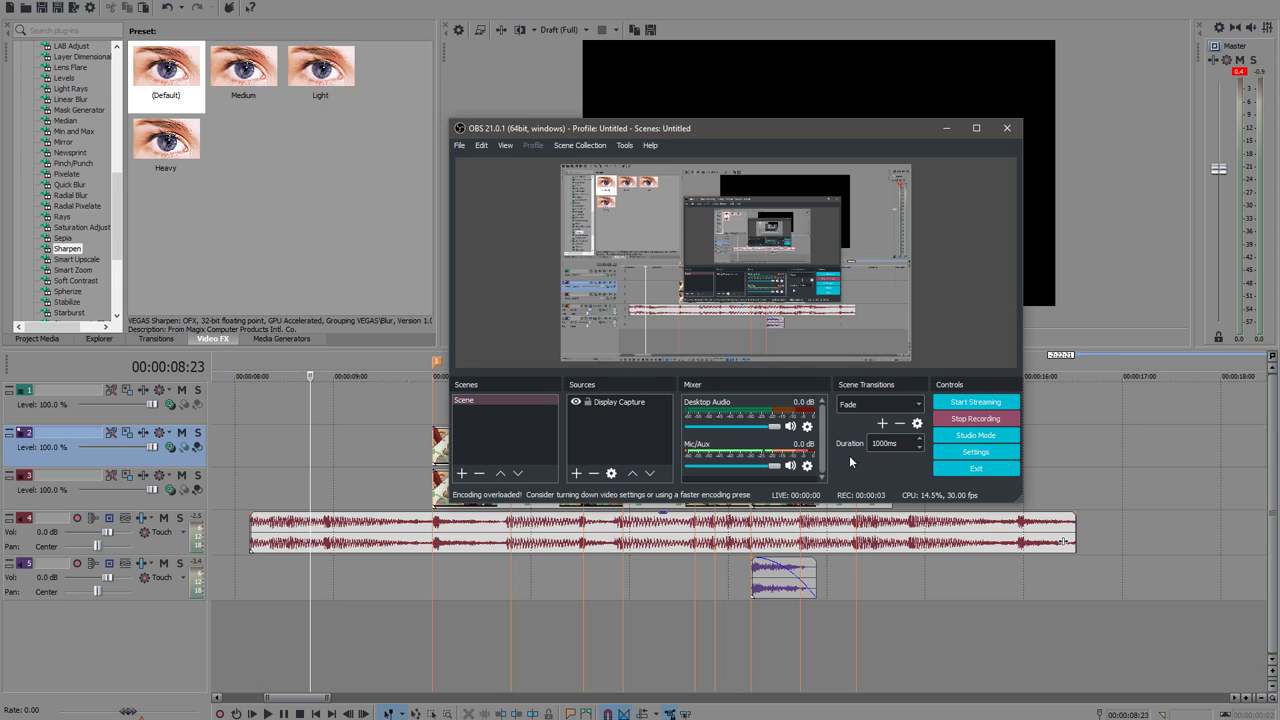
{"action": "left_click", "coordinate": [420, 406]}
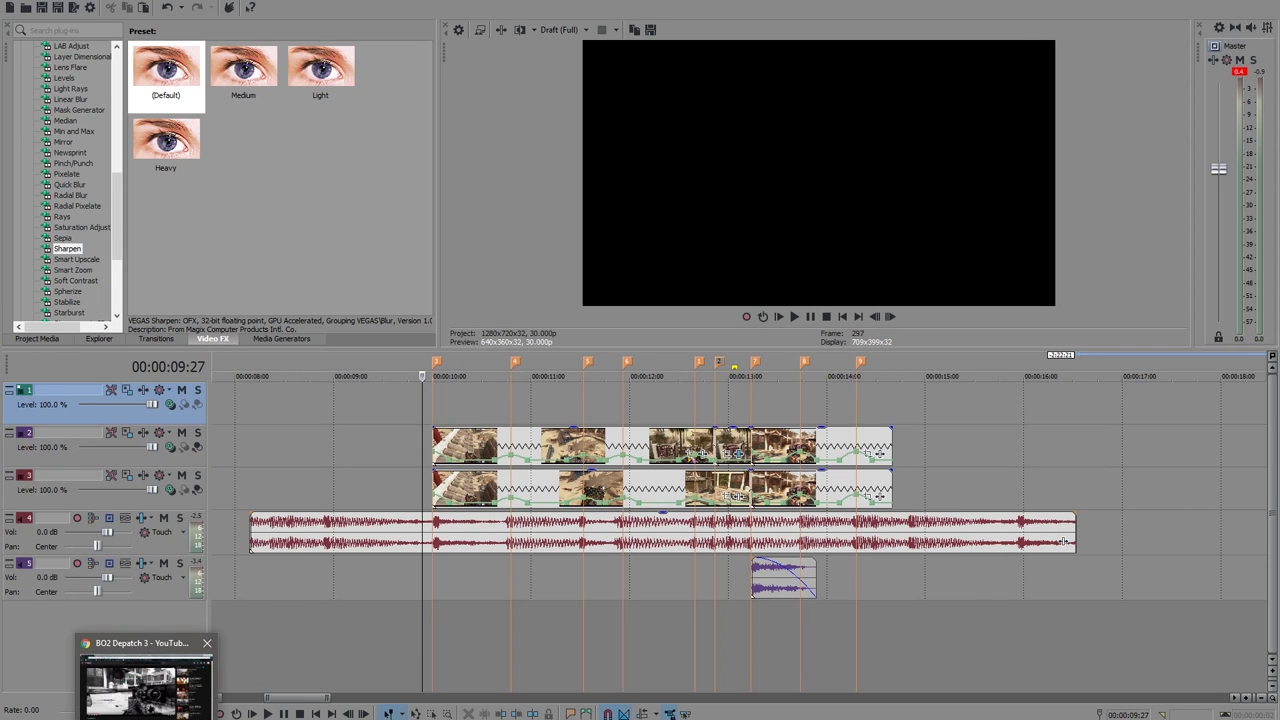
Switch to the browser to look at the BO2 Depatch 3 video on YouTube and return to VEGAS.
{"action": "left_click", "coordinate": [145, 719]}
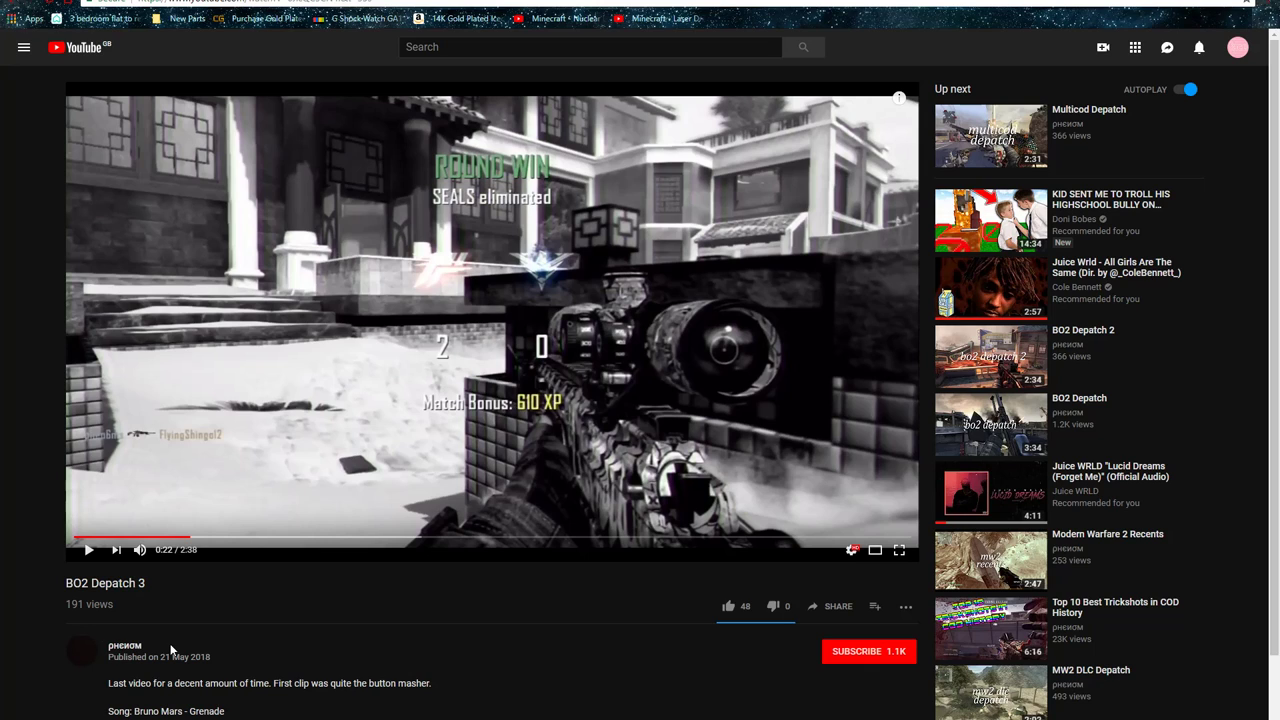
{"action": "left_click", "coordinate": [257, 539]}
{"action": "key", "text": "alt+Tab"}
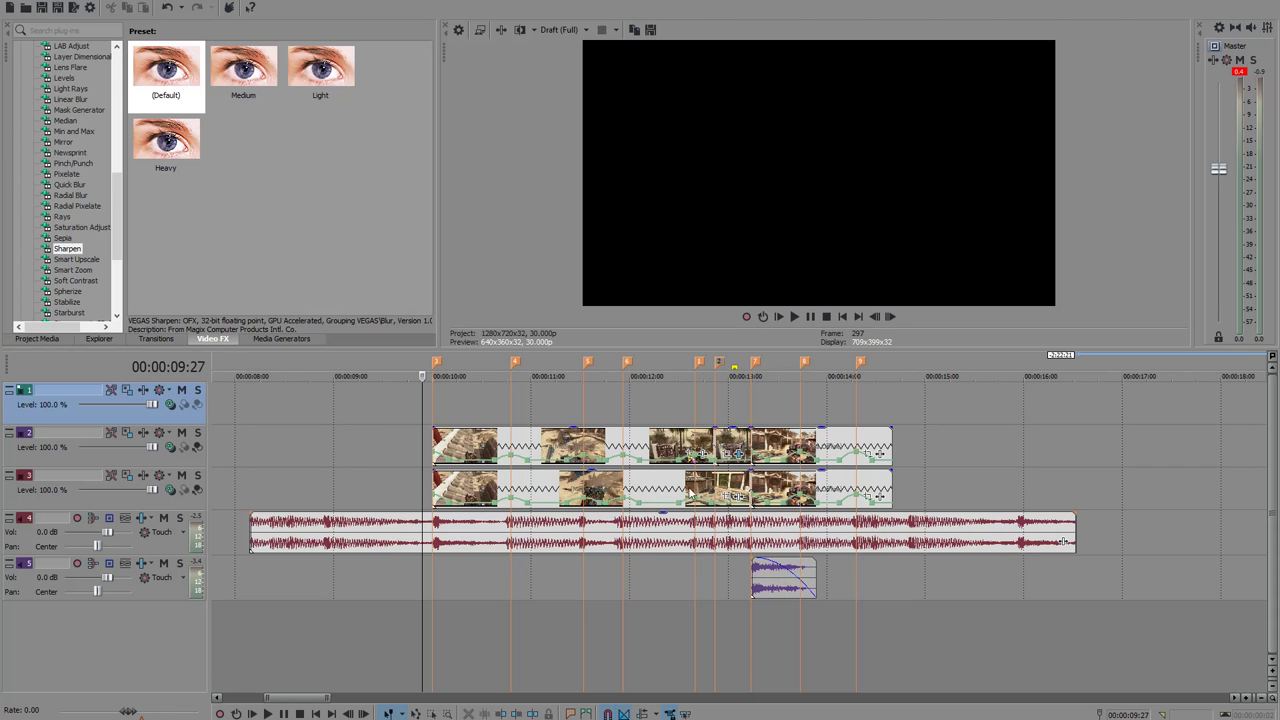
Mute video track 2 and play the edit from 00:00:10:00 to preview it without the effect.
{"action": "left_click", "coordinate": [438, 407]}
{"action": "mouse_move", "coordinate": [438, 405]}
{"action": "left_mouse_down"}
{"action": "mouse_move", "coordinate": [518, 407]}
{"action": "mouse_move", "coordinate": [432, 406]}
{"action": "left_mouse_up"}
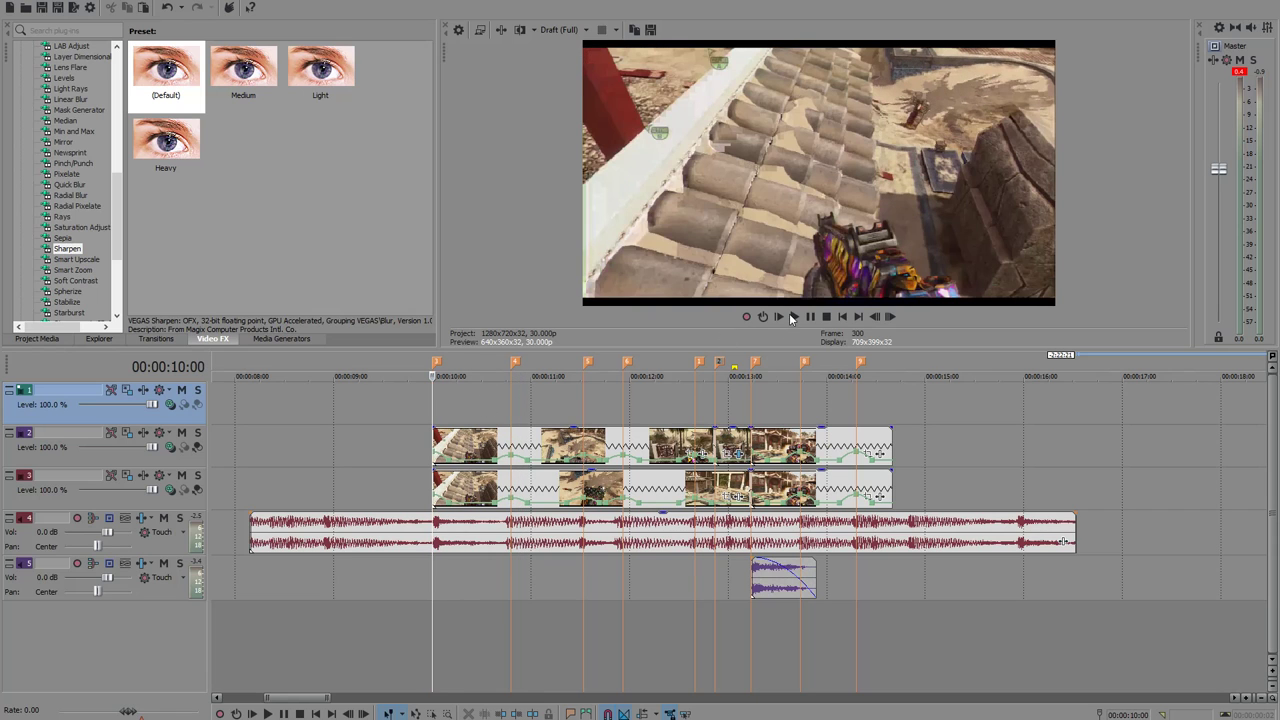
{"action": "left_click", "coordinate": [181, 434]}
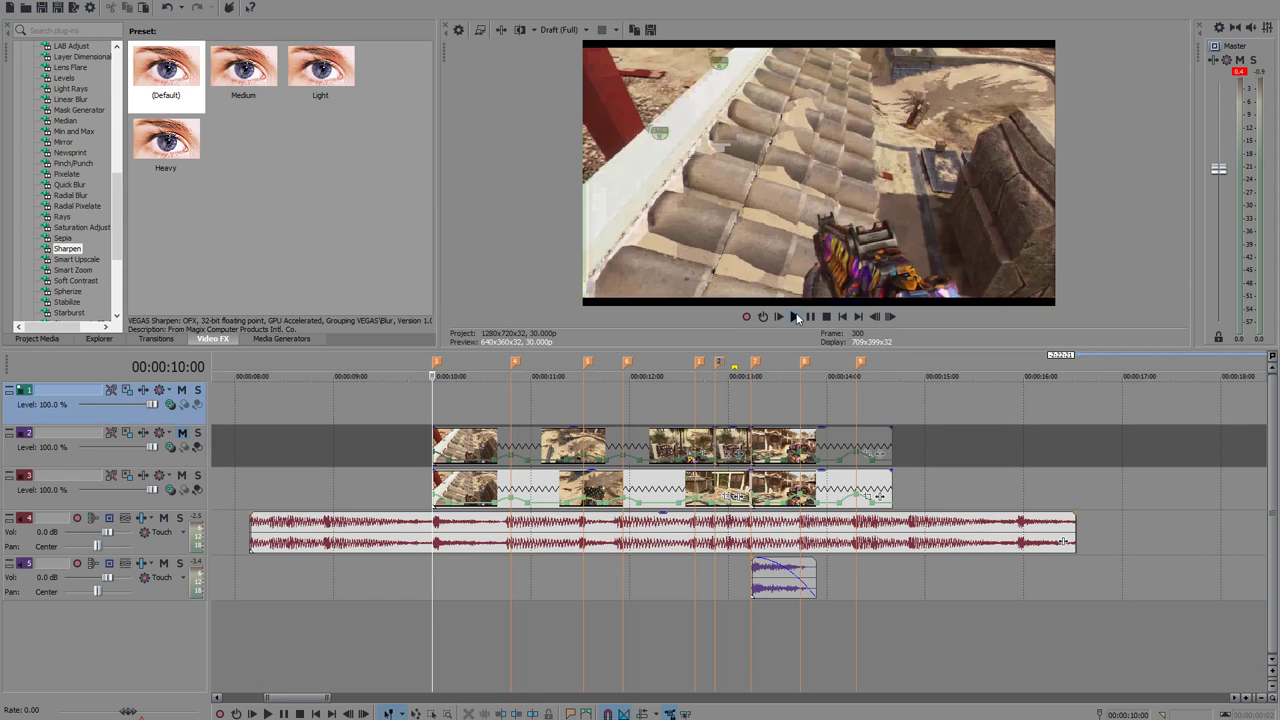
{"action": "left_click", "coordinate": [797, 317]}
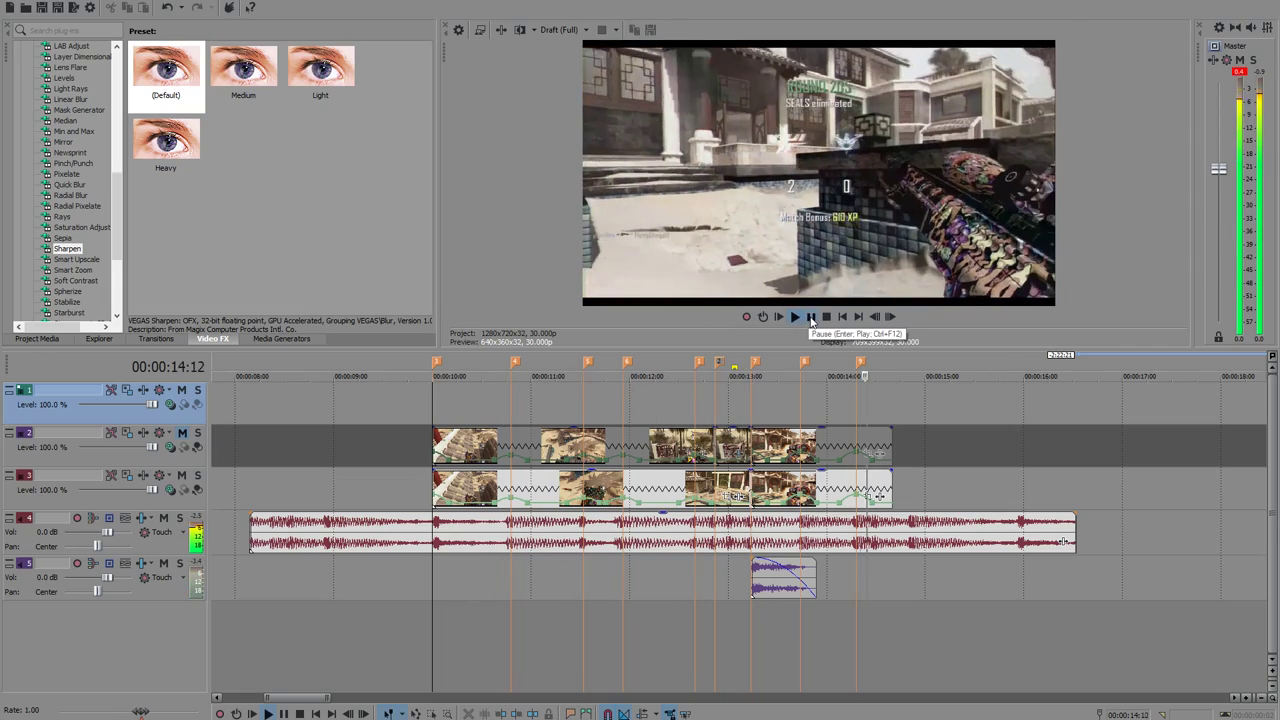
{"action": "left_click", "coordinate": [742, 408]}
{"action": "left_click_drag", "start_coordinate": [731, 399], "coordinate": [705, 396]}
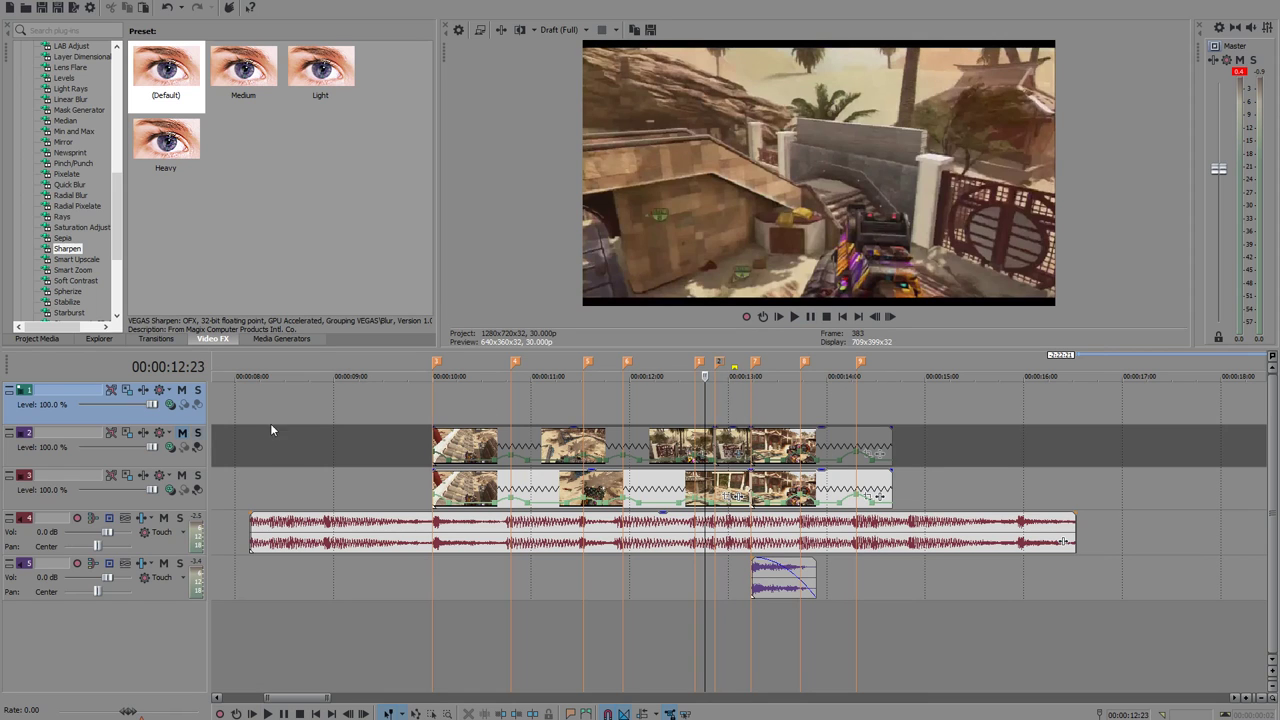
Unmute video track 2, play through the effect section and park the playhead at 00:00:13:03.
{"action": "left_click", "coordinate": [183, 433]}
{"action": "left_click_drag", "start_coordinate": [728, 418], "coordinate": [672, 404]}
{"action": "left_click", "coordinate": [794, 318]}
{"action": "left_click", "coordinate": [809, 318]}
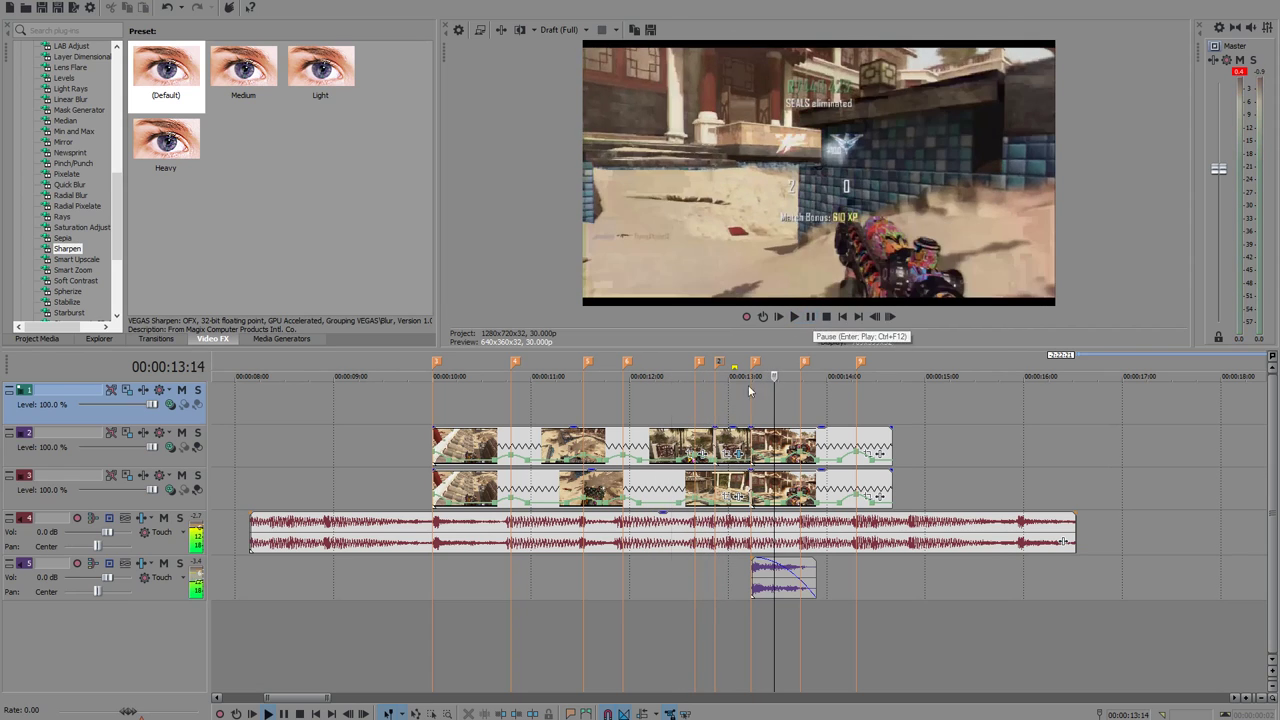
{"action": "left_click", "coordinate": [702, 414]}
{"action": "mouse_move", "coordinate": [702, 409]}
{"action": "left_mouse_down"}
{"action": "mouse_move", "coordinate": [752, 407]}
{"action": "mouse_move", "coordinate": [722, 407]}
{"action": "mouse_move", "coordinate": [738, 408]}
{"action": "left_mouse_up"}
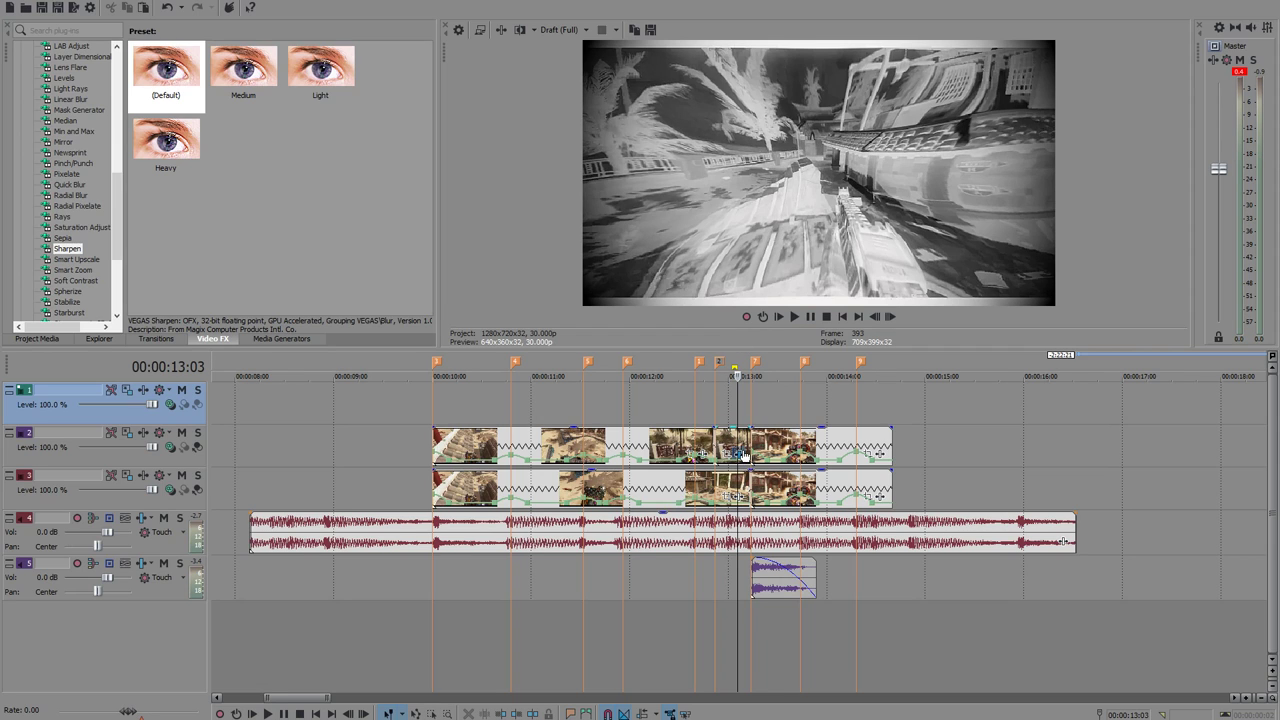
Examine the Pinch/Punch, Invert, Vignette, Black and White and Sharpen settings in the effects chain of track 2's short clip before marker 7.
{"action": "left_click", "coordinate": [743, 454]}
{"action": "left_click", "coordinate": [740, 454]}
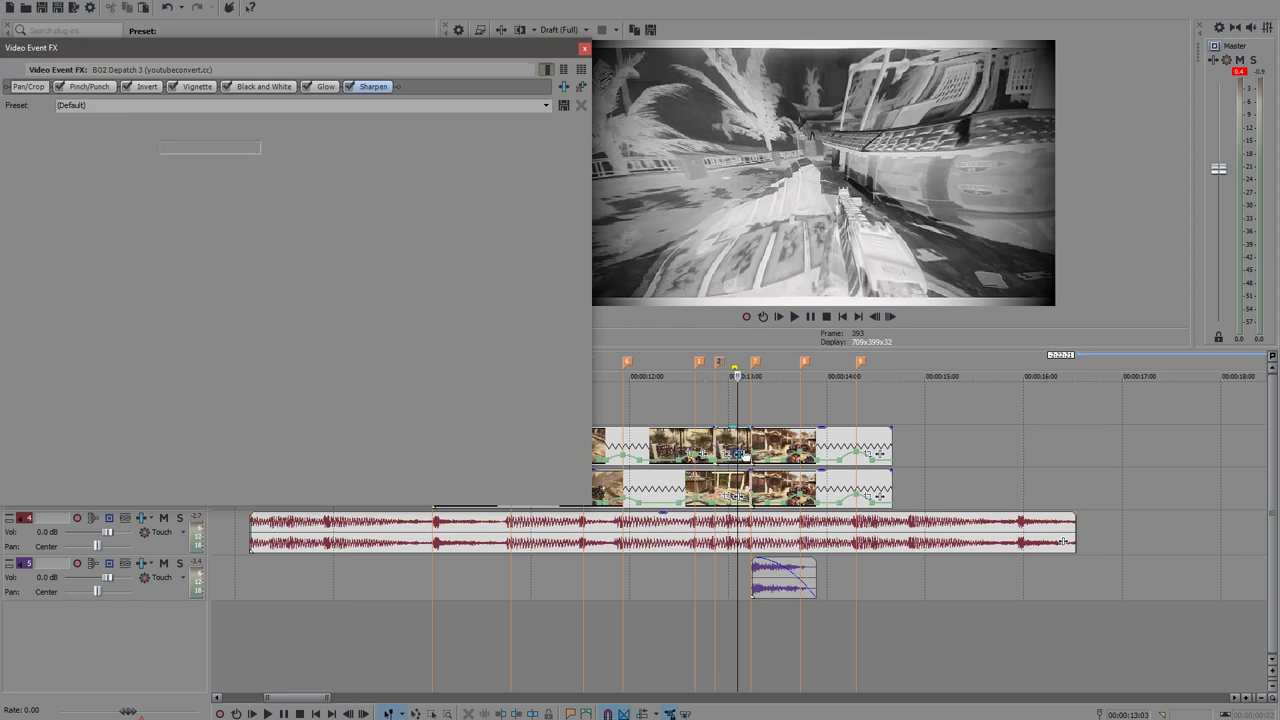
{"action": "left_click", "coordinate": [99, 88]}
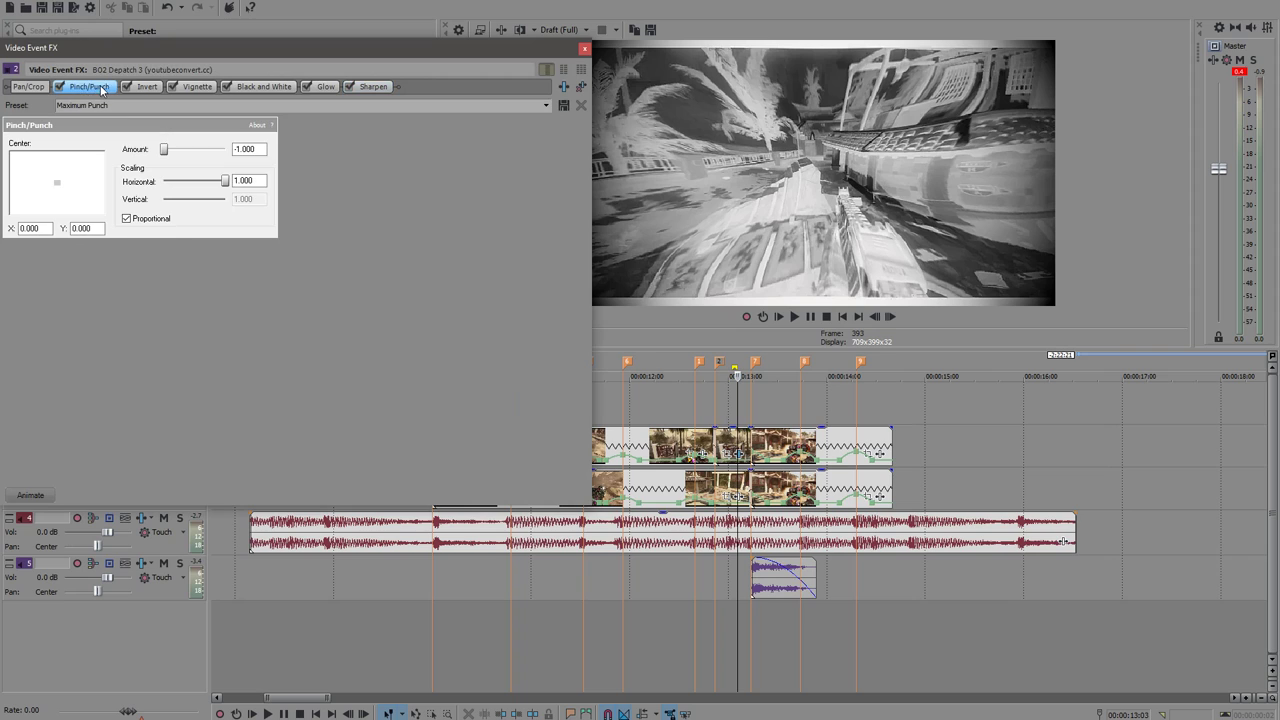
{"action": "left_click", "coordinate": [152, 88]}
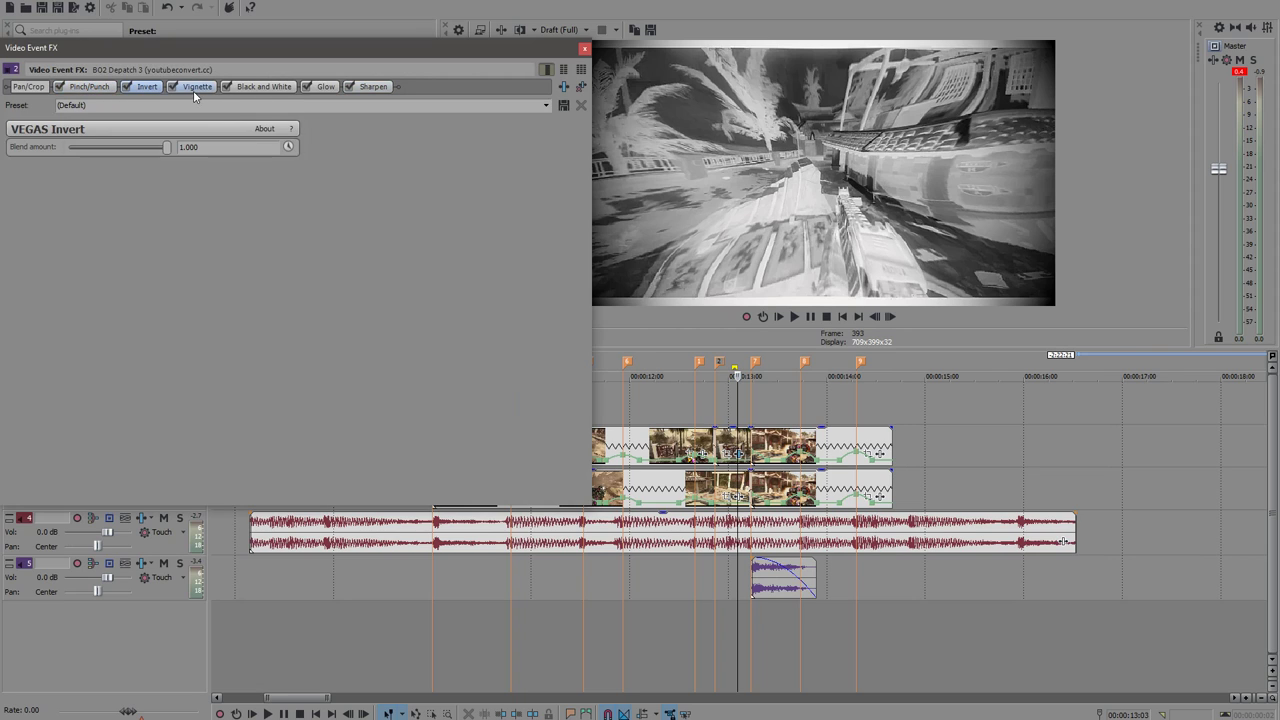
{"action": "left_click", "coordinate": [206, 88]}
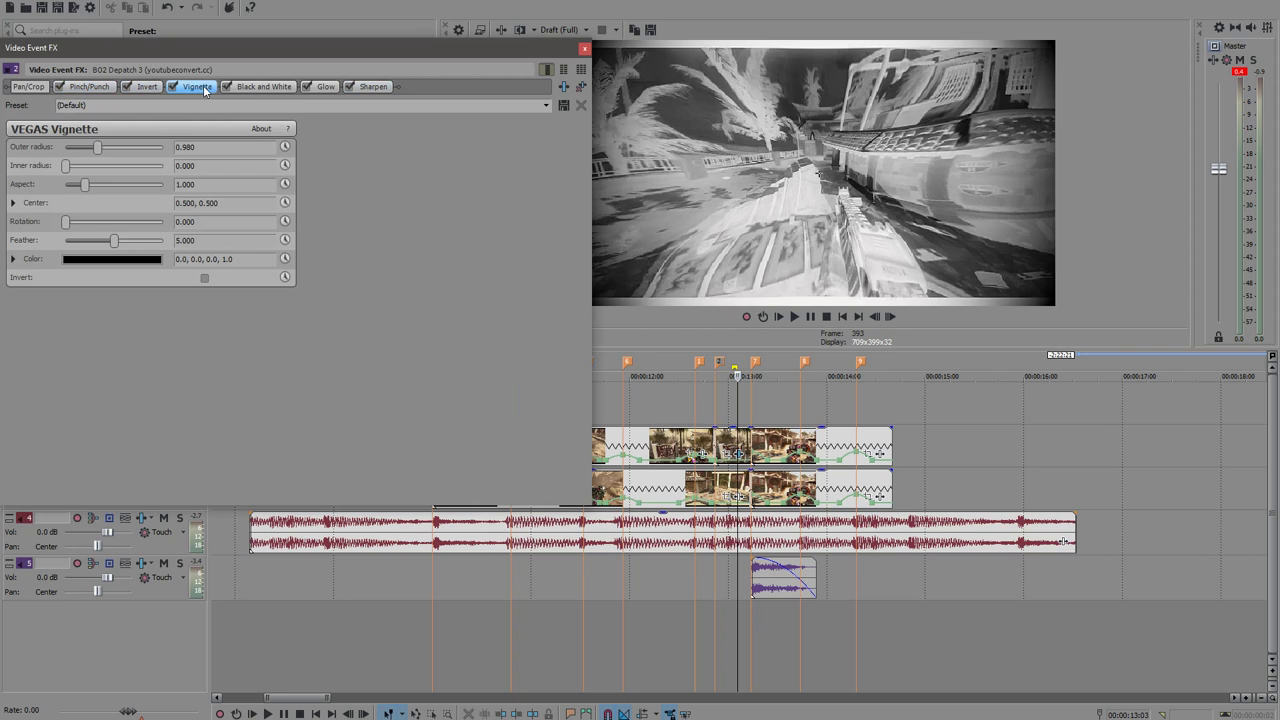
{"action": "left_click", "coordinate": [263, 88]}
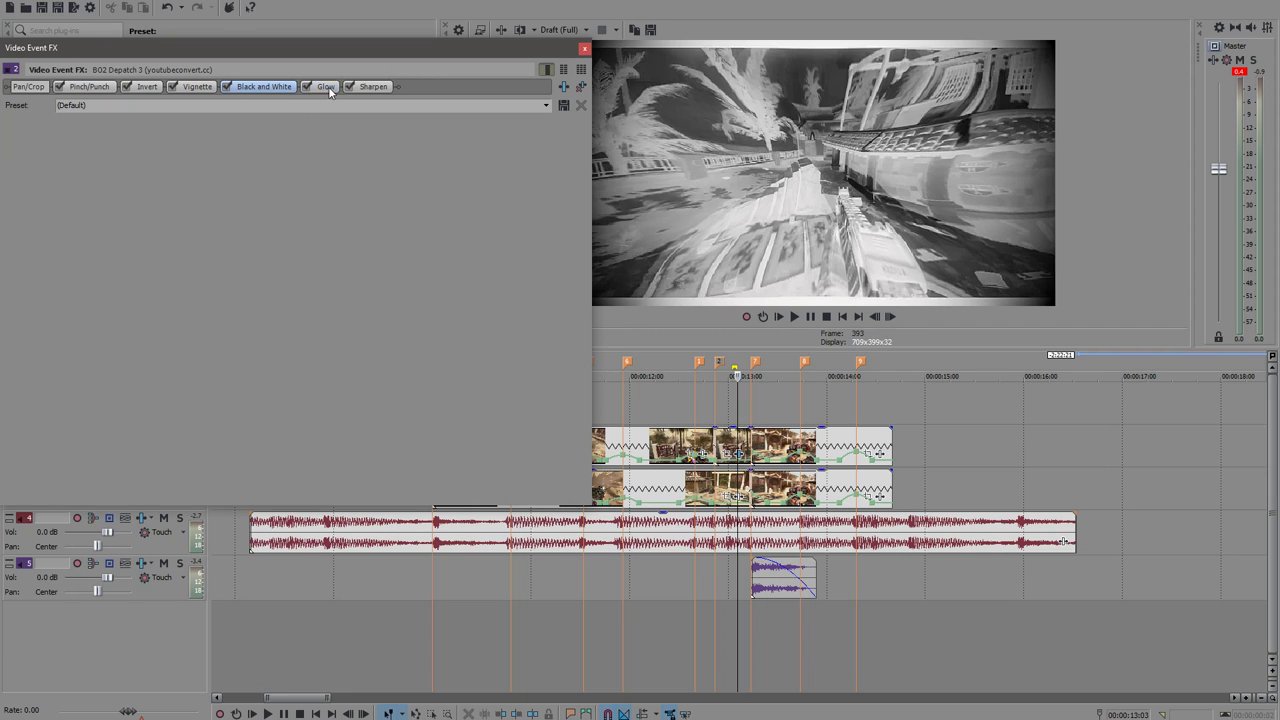
{"action": "left_click", "coordinate": [373, 88]}
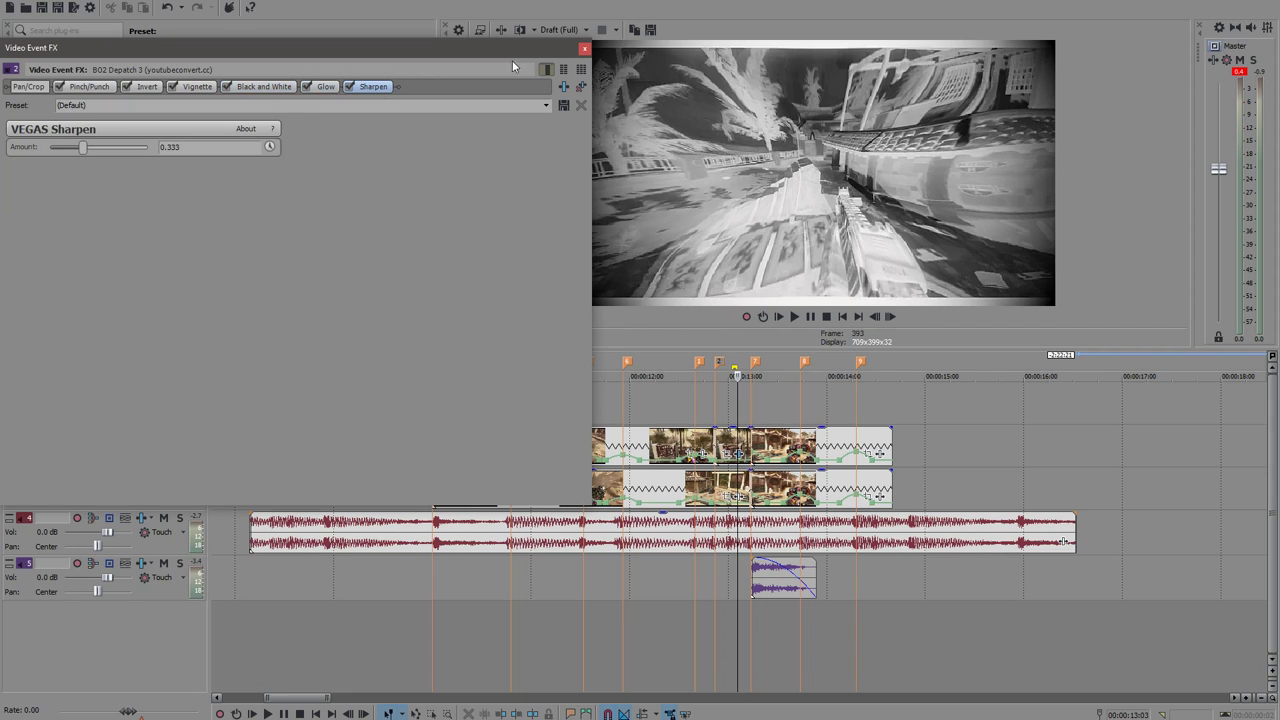
{"action": "left_click", "coordinate": [585, 48]}
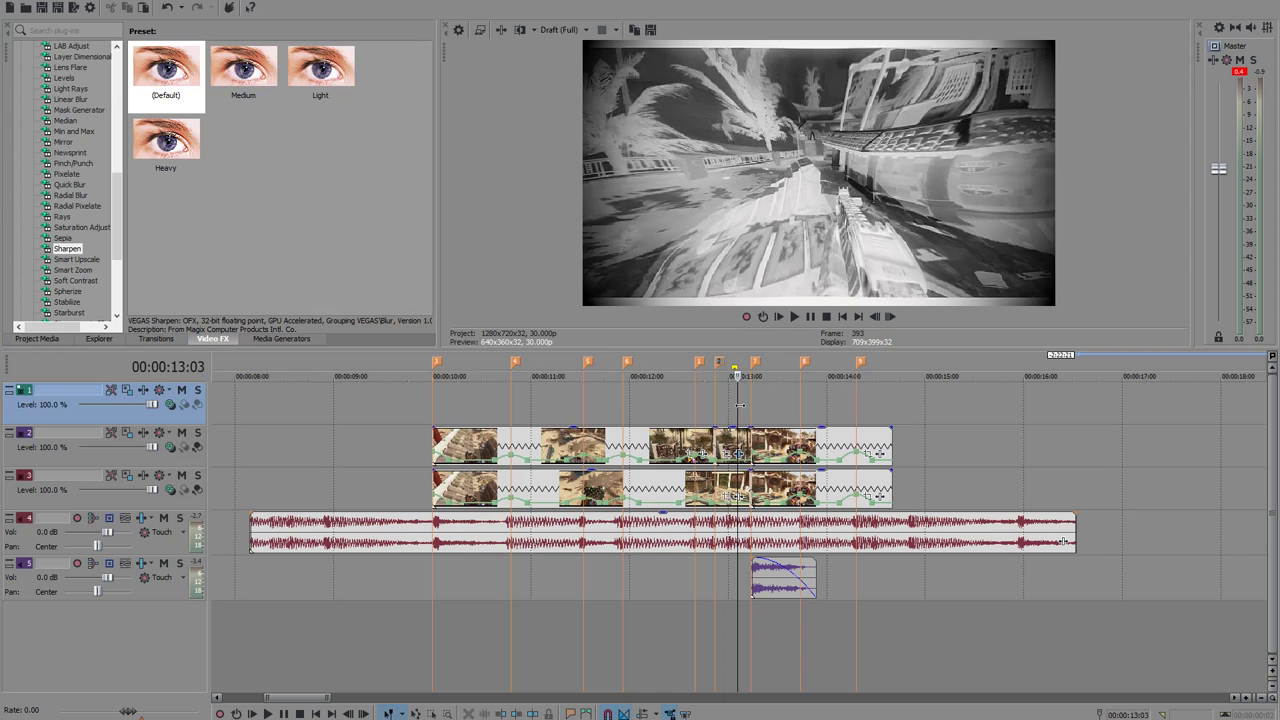
Delete the effects clip between markers 2 and 7 on track 2 and place a copy of track 3's first clip on track 1.
{"action": "left_click", "coordinate": [741, 445]}
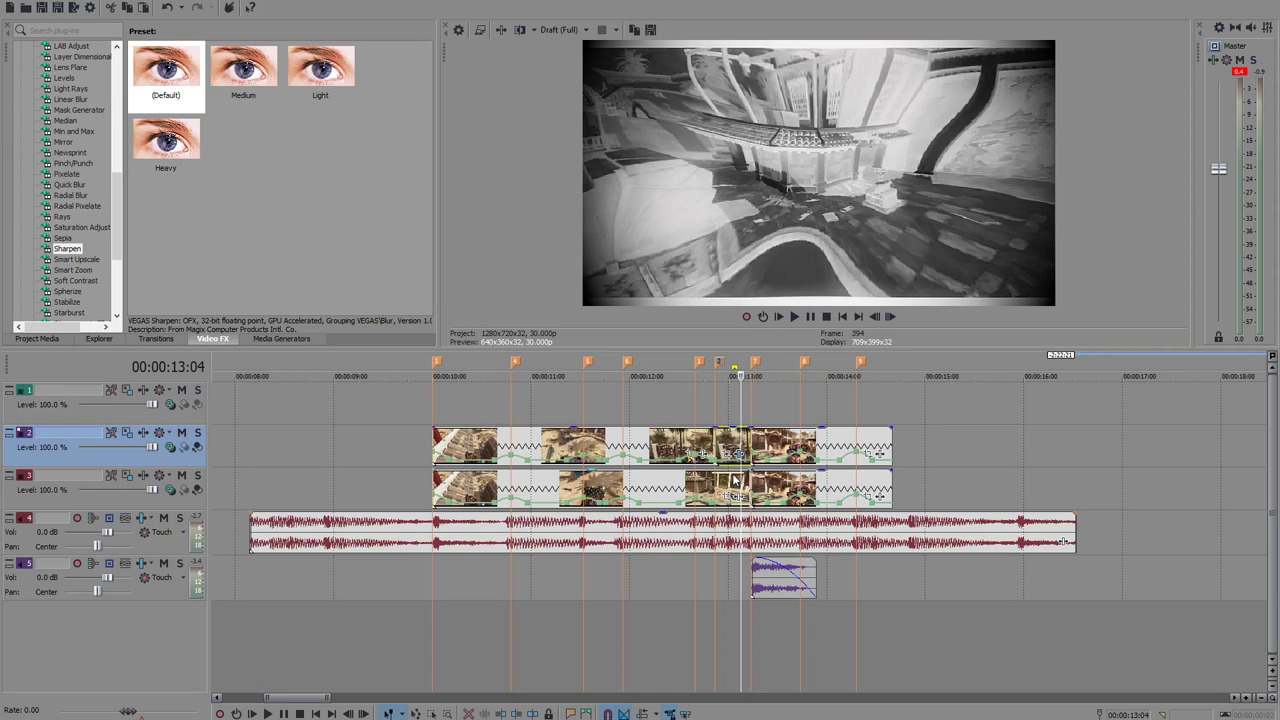
{"action": "key", "text": "Delete"}
{"action": "left_click", "coordinate": [735, 486]}
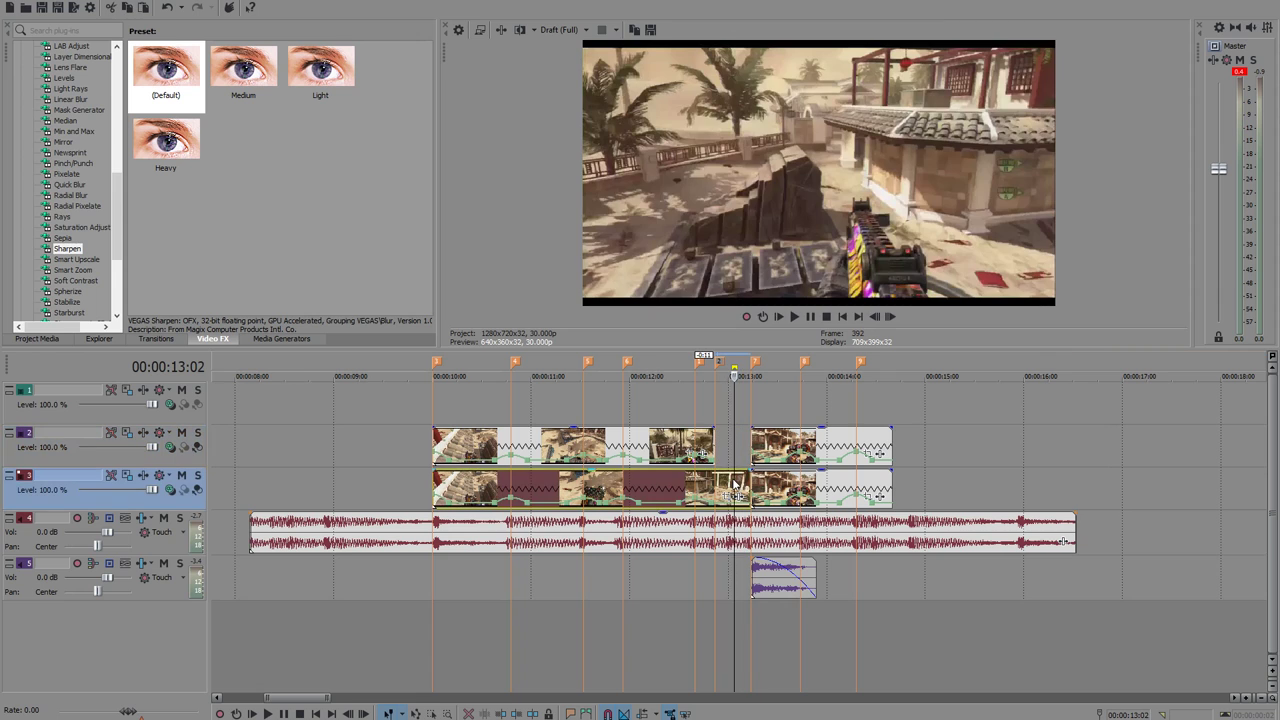
{"action": "left_click", "coordinate": [717, 487]}
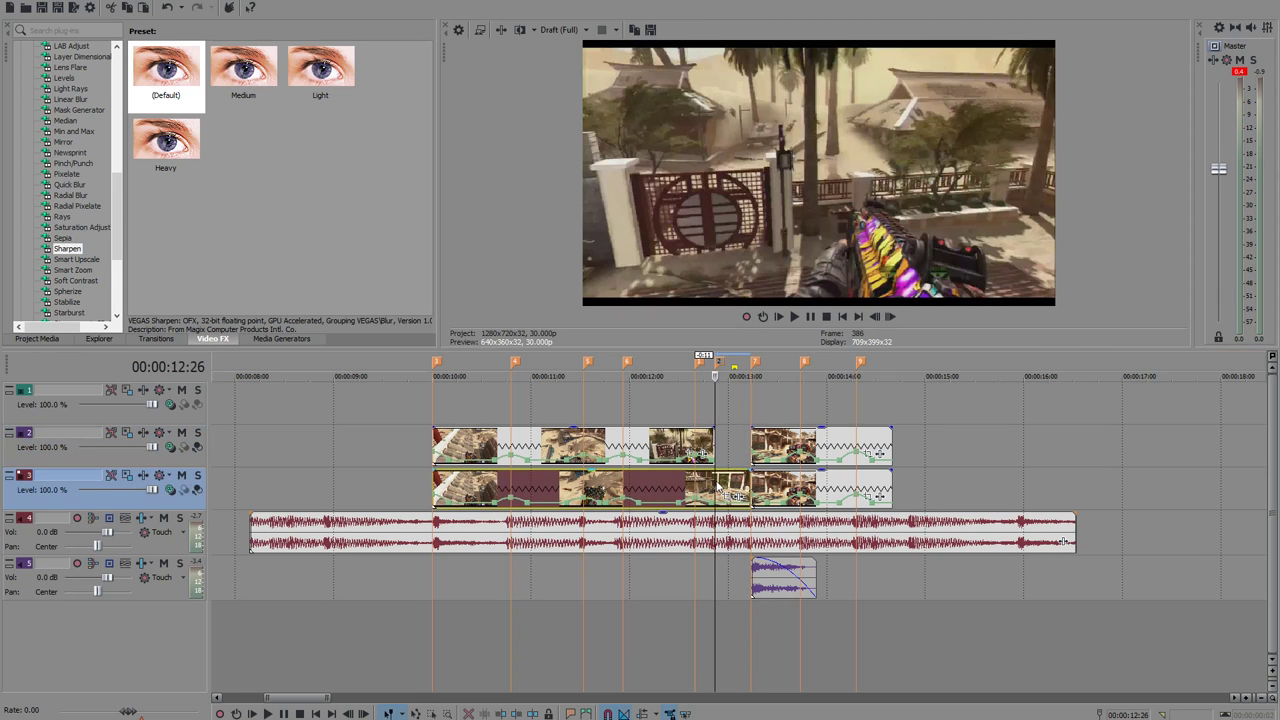
{"action": "left_click", "coordinate": [641, 414]}
{"action": "key", "text": "ctrl+v"}
{"action": "mouse_move", "coordinate": [902, 394]}
{"action": "left_mouse_down"}
{"action": "mouse_move", "coordinate": [697, 394]}
{"action": "mouse_move", "coordinate": [729, 400]}
{"action": "left_mouse_up"}
Trim the copied clip on track 1 to start at 00:00:12:26 and move it into the gap on track 2.
{"action": "left_click", "coordinate": [716, 400]}
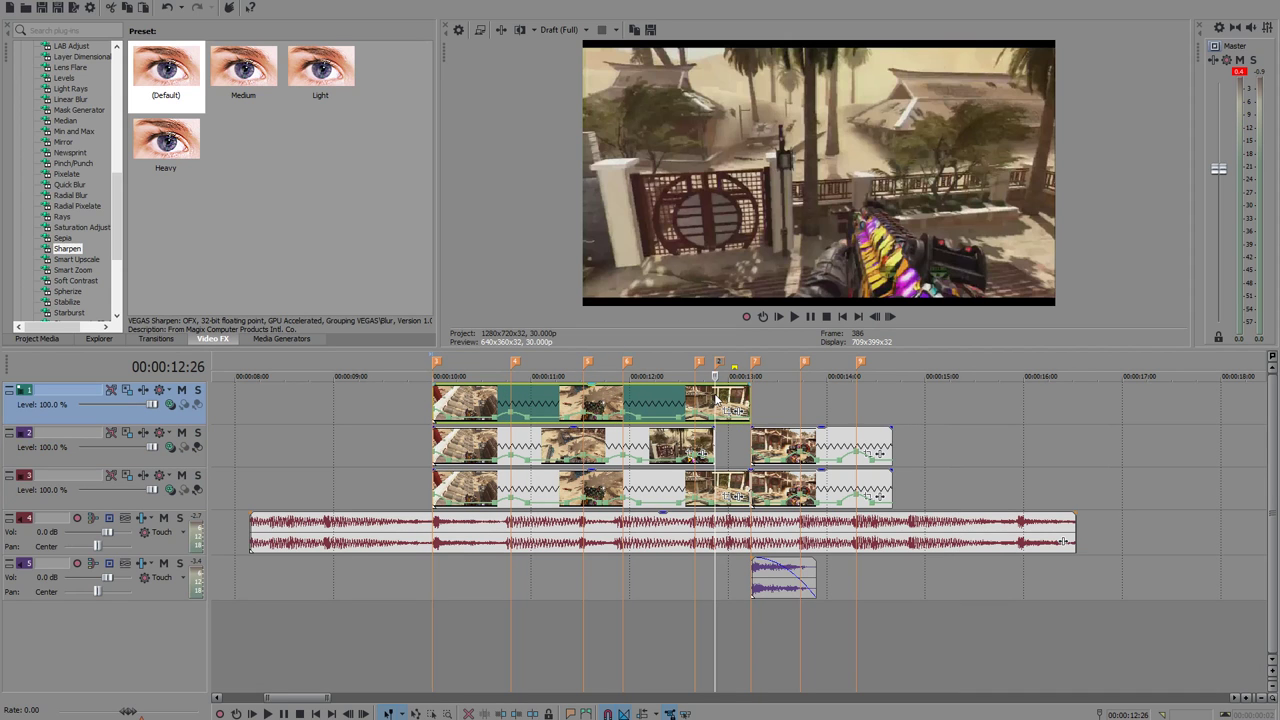
{"action": "key", "text": "s"}
{"action": "left_click", "coordinate": [688, 398]}
{"action": "key", "text": "Delete"}
{"action": "left_click_drag", "start_coordinate": [729, 400], "coordinate": [729, 446]}
{"action": "left_click", "coordinate": [794, 316]}
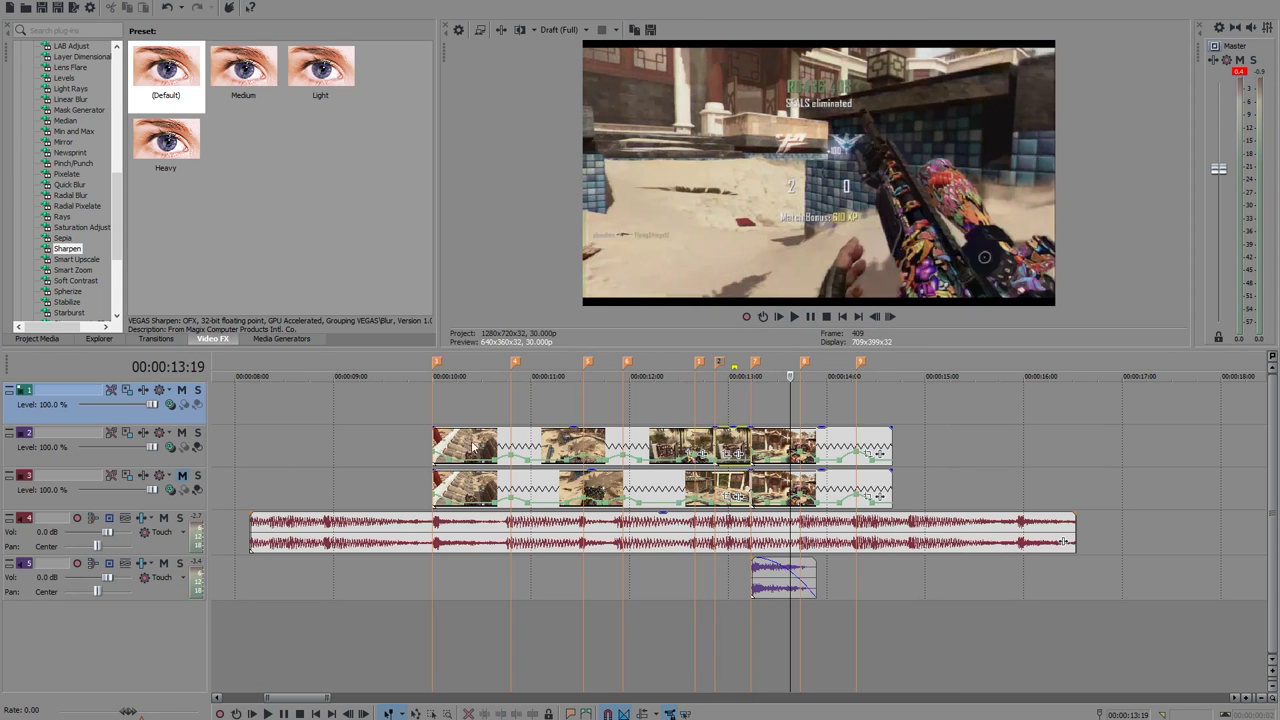
Apply the Pinch/Punch effect with the Maximum Punch preset to track 2's clip between markers 2 and 7, and lower its amount to the minimum.
{"action": "left_click", "coordinate": [731, 409]}
{"action": "scroll", "coordinate": [731, 409], "scroll_direction": "up", "scroll_amount": 1}
{"action": "left_click", "coordinate": [721, 438]}
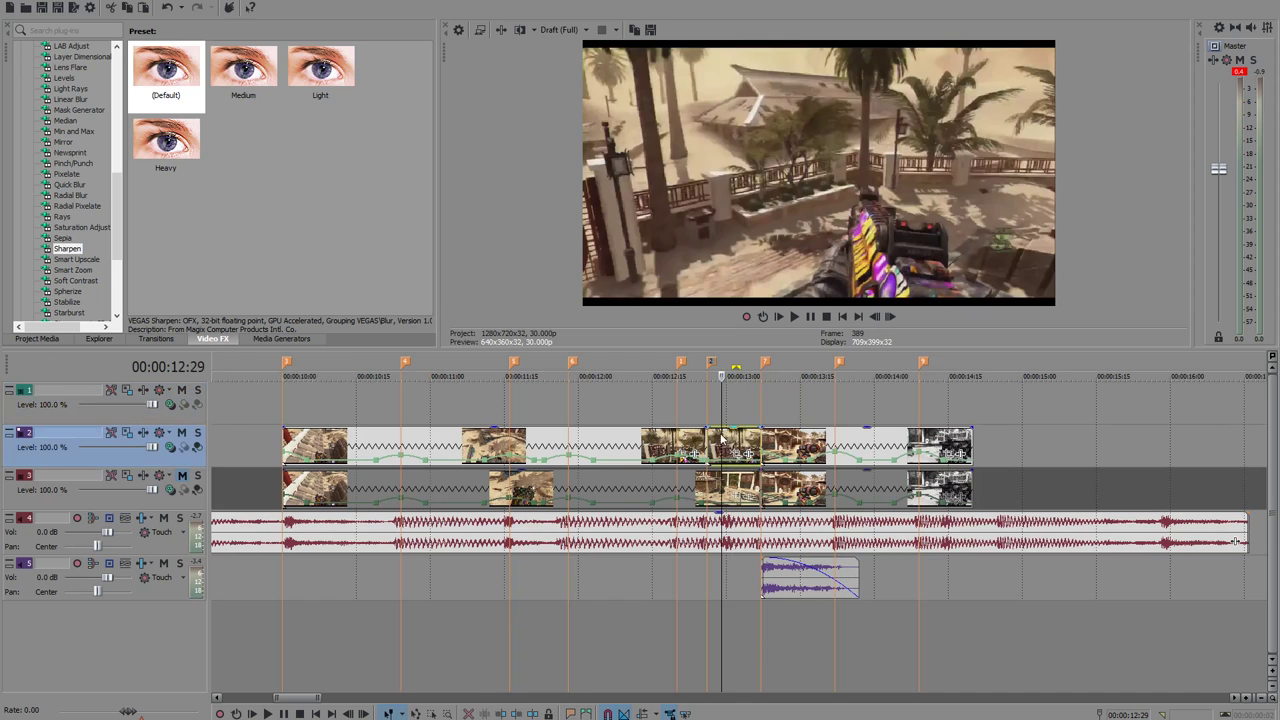
{"action": "left_click", "coordinate": [86, 100]}
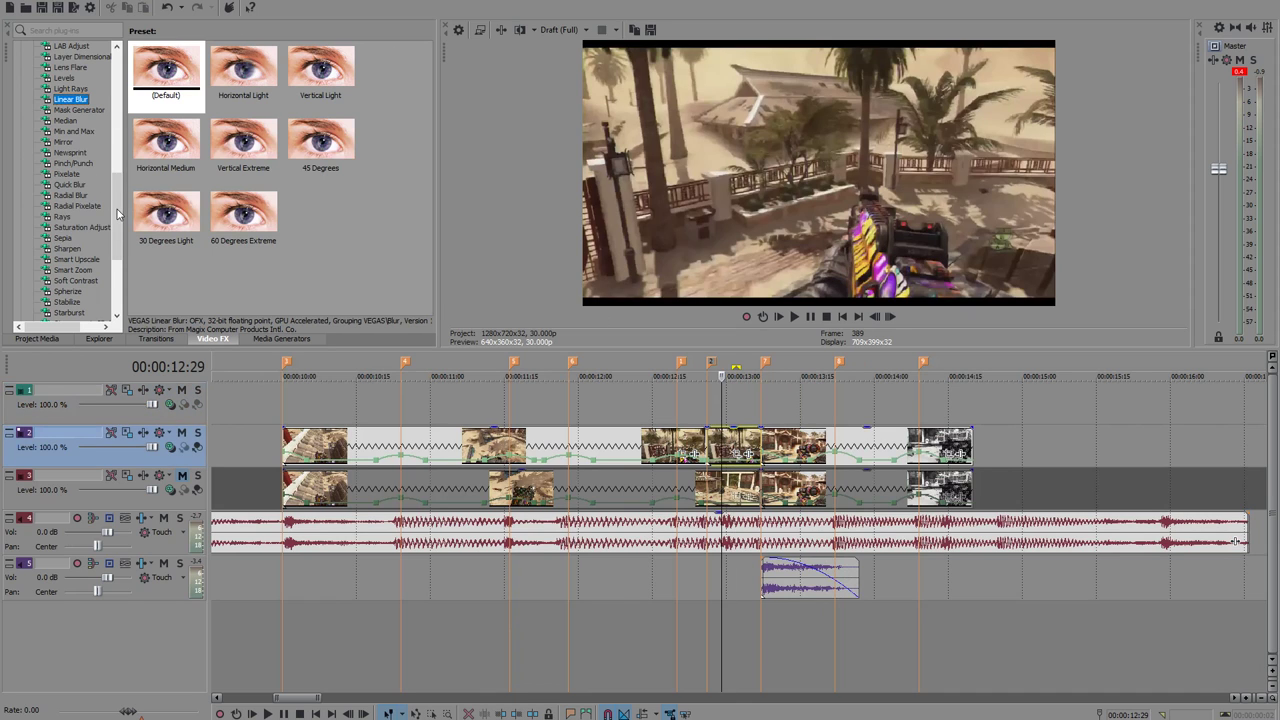
{"action": "key", "text": "p"}
{"action": "left_click_drag", "start_coordinate": [162, 88], "coordinate": [312, 187]}
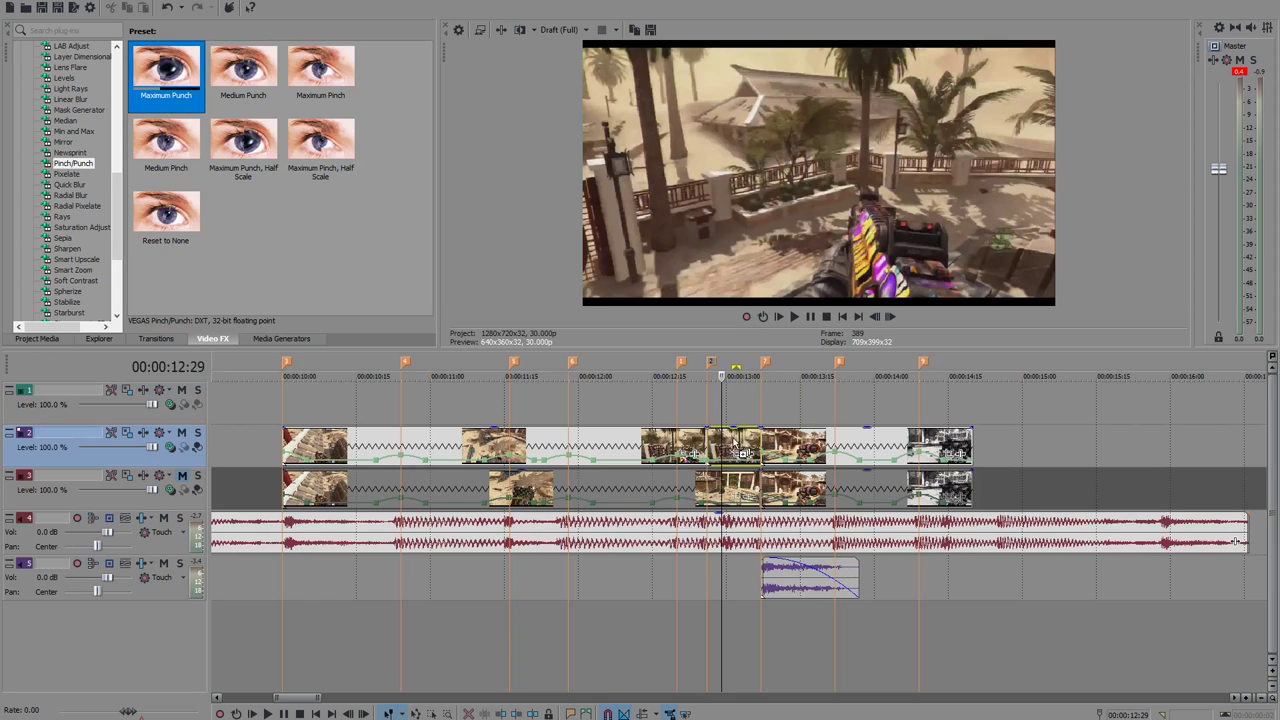
{"action": "left_click_drag", "start_coordinate": [740, 446], "coordinate": [740, 446]}
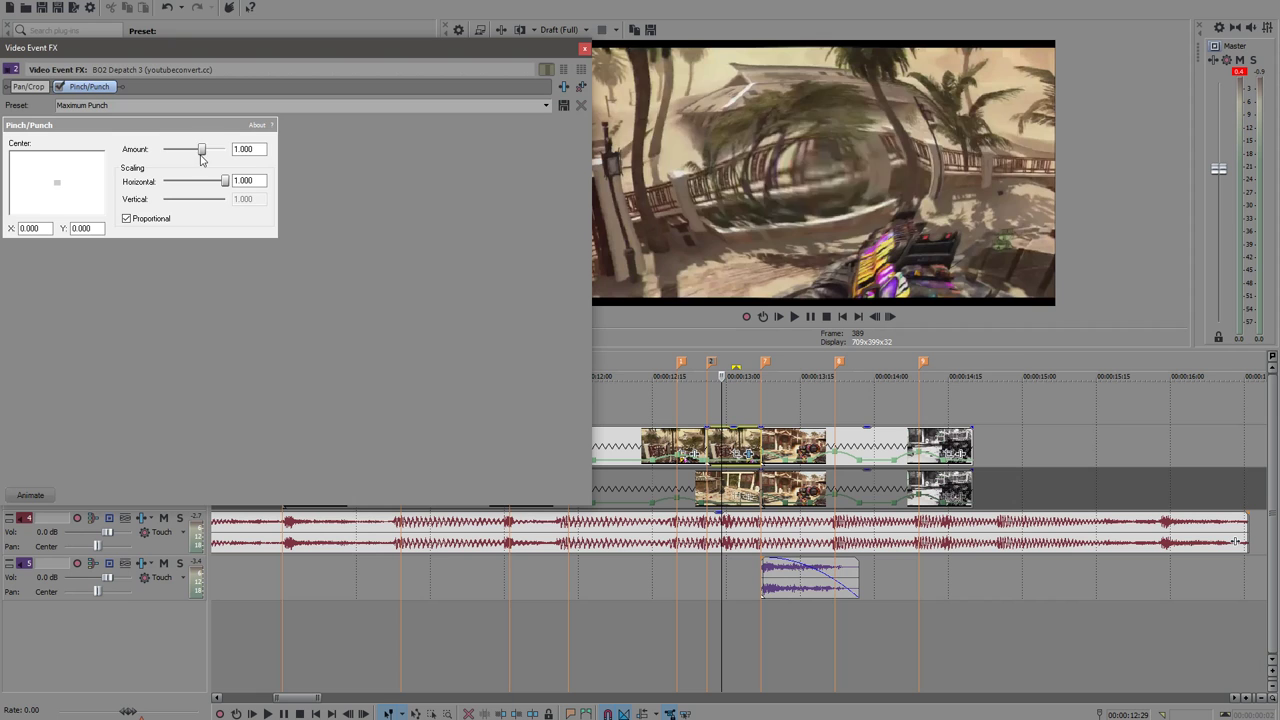
{"action": "left_click_drag", "start_coordinate": [201, 150], "coordinate": [121, 156]}
{"action": "left_click", "coordinate": [585, 49]}
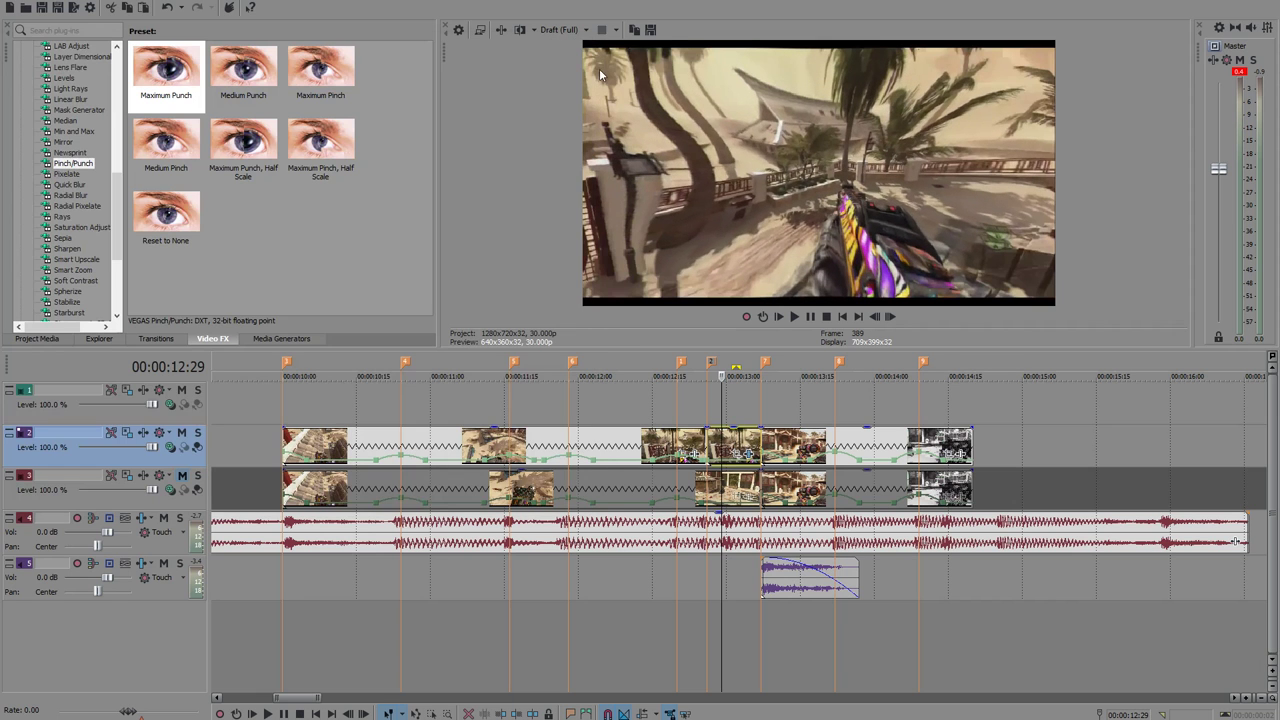
Compare the frames before and after marker 2 to examine how the pinch distortion changes the picture.
{"action": "left_click", "coordinate": [731, 397]}
{"action": "scroll", "coordinate": [731, 397], "scroll_direction": "up", "scroll_amount": 5}
{"action": "left_click", "coordinate": [547, 399]}
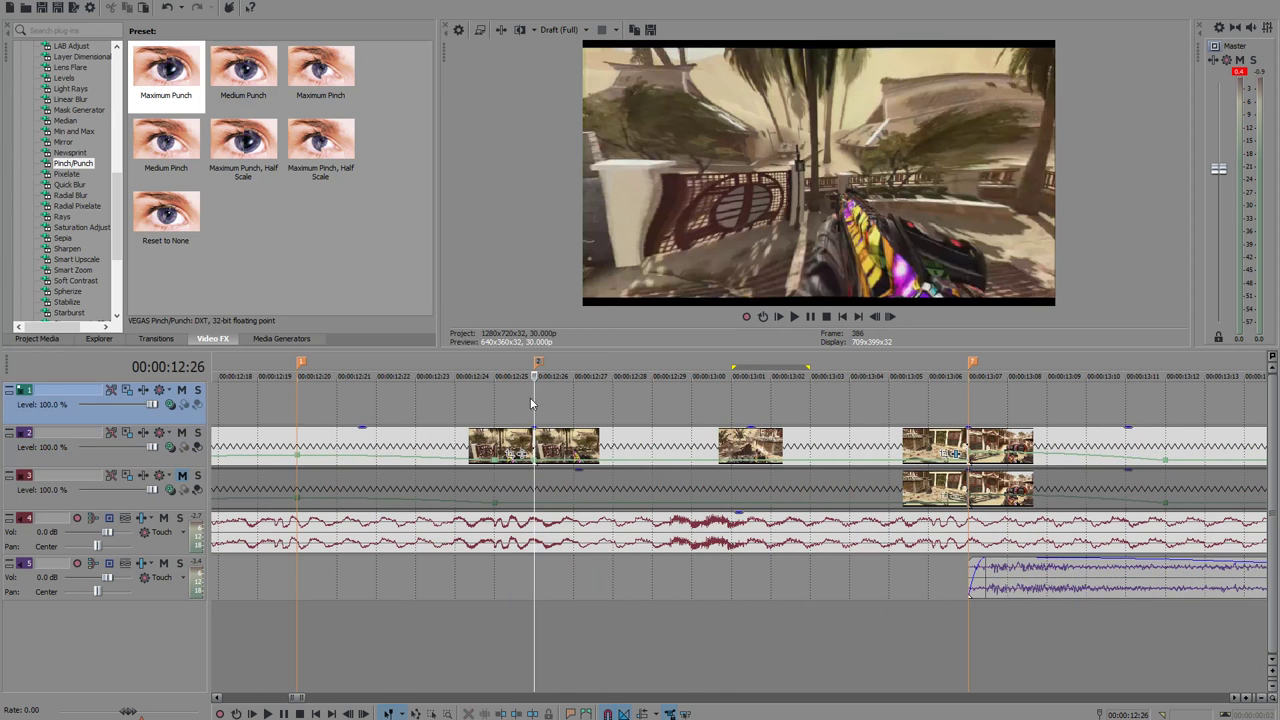
{"action": "left_click", "coordinate": [463, 399]}
{"action": "left_click", "coordinate": [497, 399]}
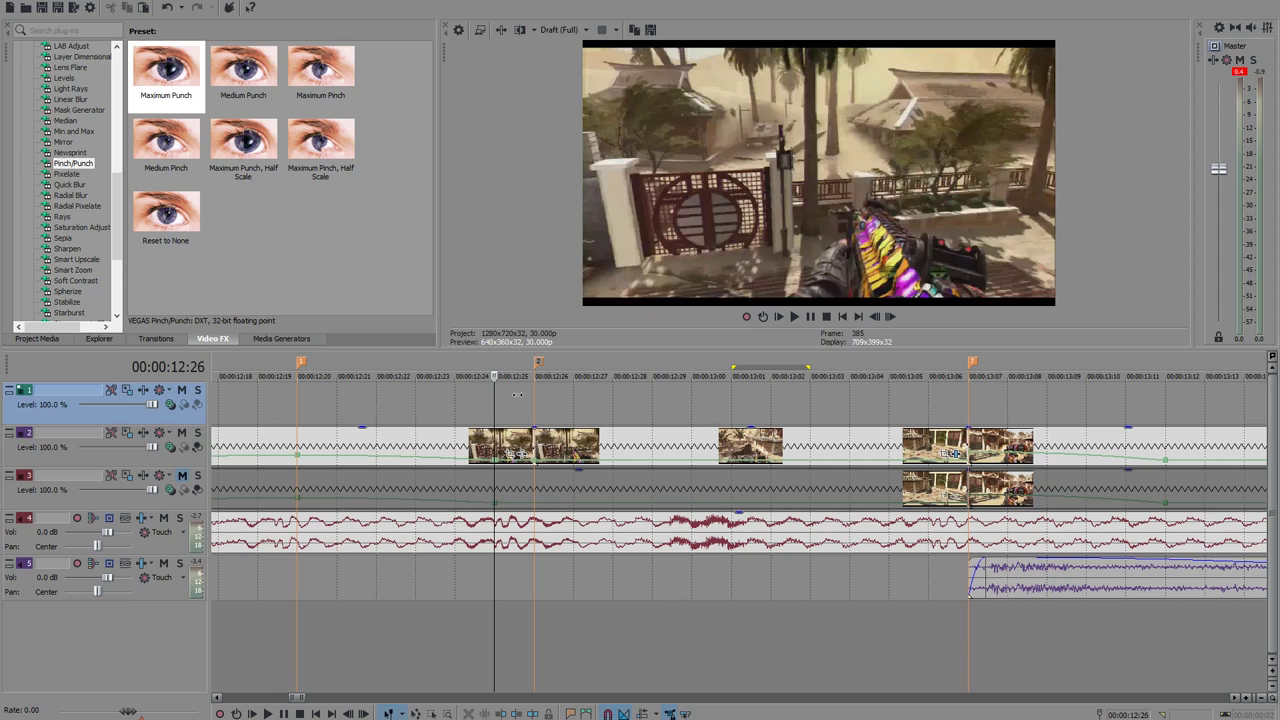
{"action": "left_click", "coordinate": [537, 399]}
{"action": "left_click", "coordinate": [572, 400]}
{"action": "left_click_drag", "start_coordinate": [568, 401], "coordinate": [809, 414]}
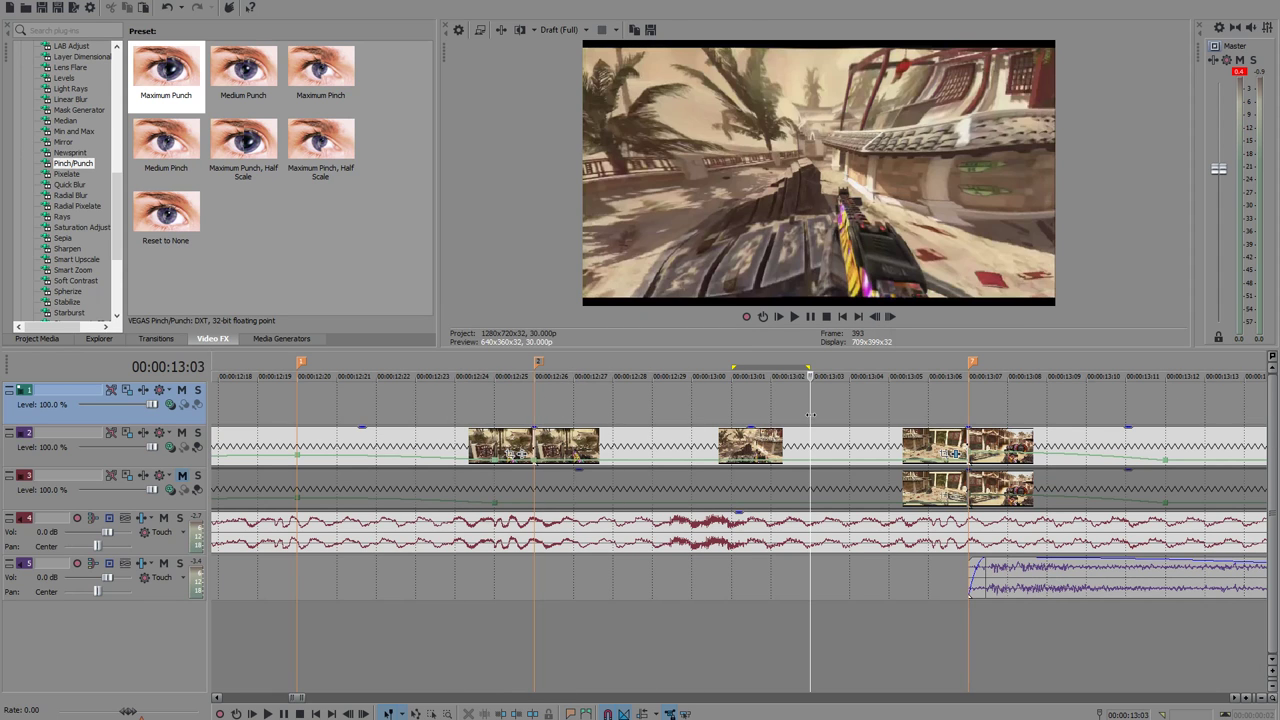
{"action": "left_click", "coordinate": [574, 400]}
{"action": "left_click", "coordinate": [534, 400]}
{"action": "left_click", "coordinate": [494, 405]}
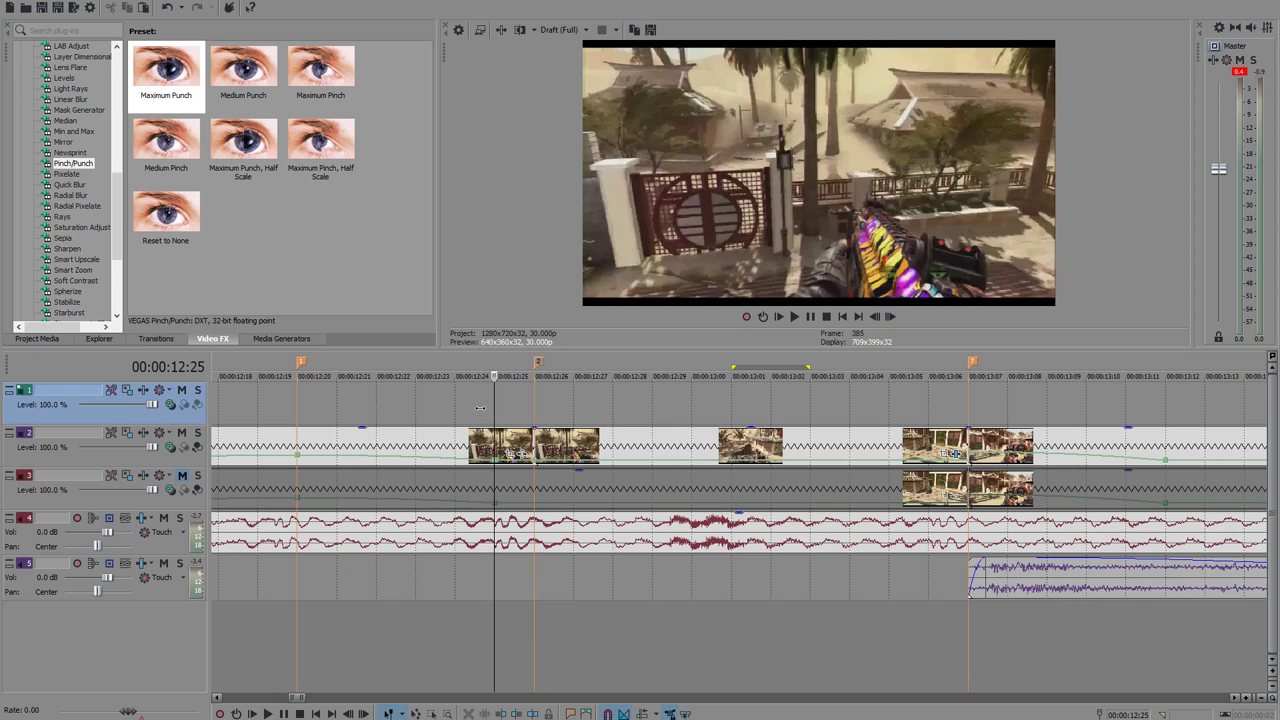
{"action": "left_click", "coordinate": [534, 401]}
{"action": "left_click", "coordinate": [612, 399]}
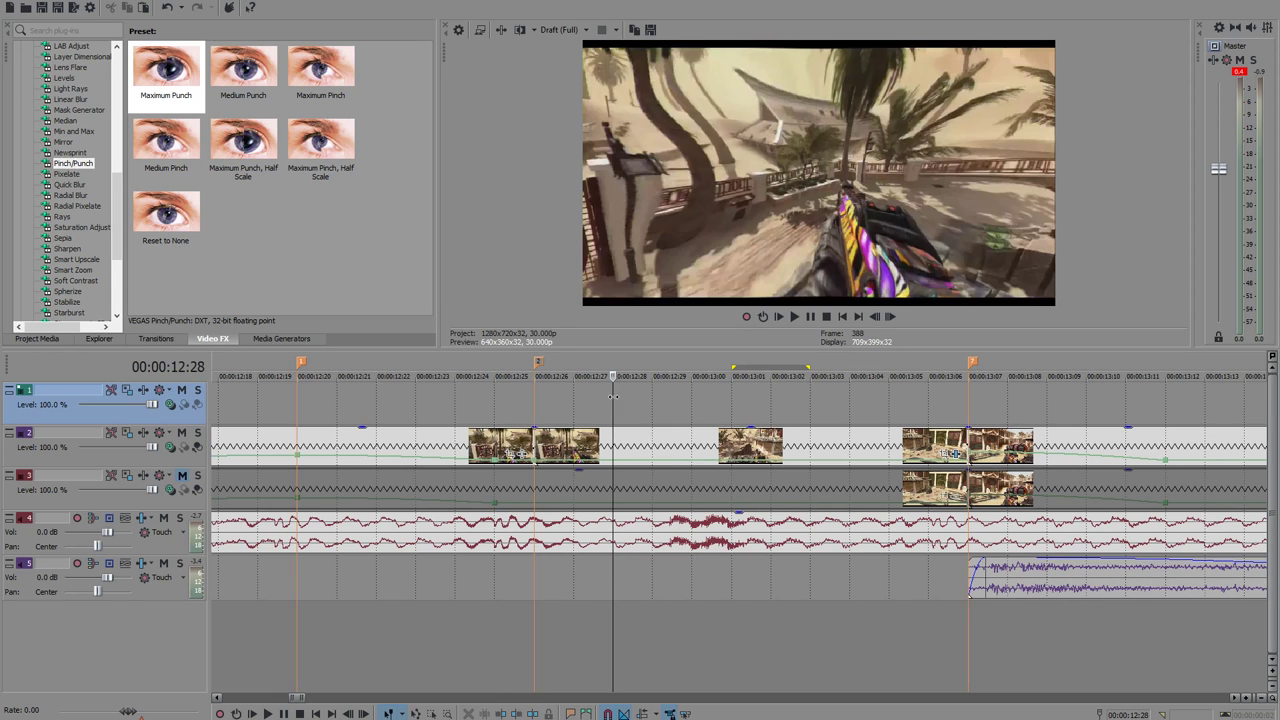
Add the Invert effect with the default preset to track 2's clip between markers 2 and 7.
{"action": "left_click", "coordinate": [675, 448]}
{"action": "left_click", "coordinate": [569, 413]}
{"action": "left_click", "coordinate": [579, 438]}
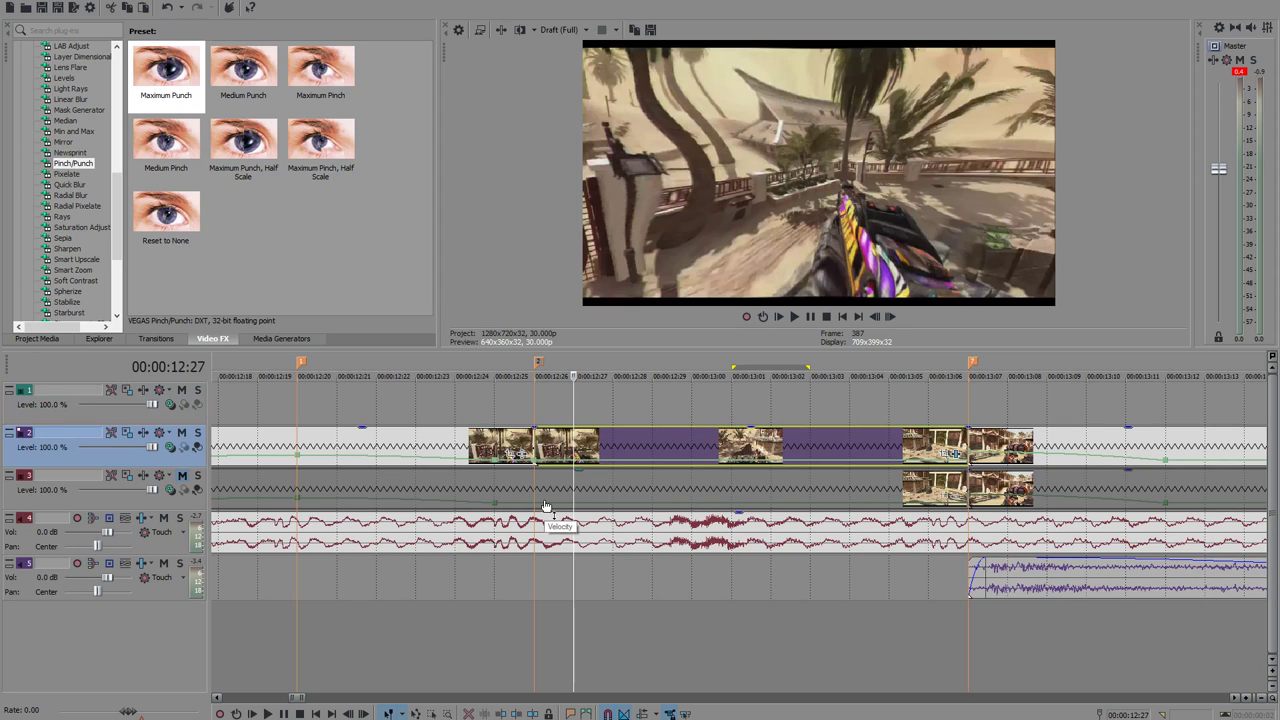
{"action": "left_click", "coordinate": [71, 186]}
{"action": "key", "text": "i"}
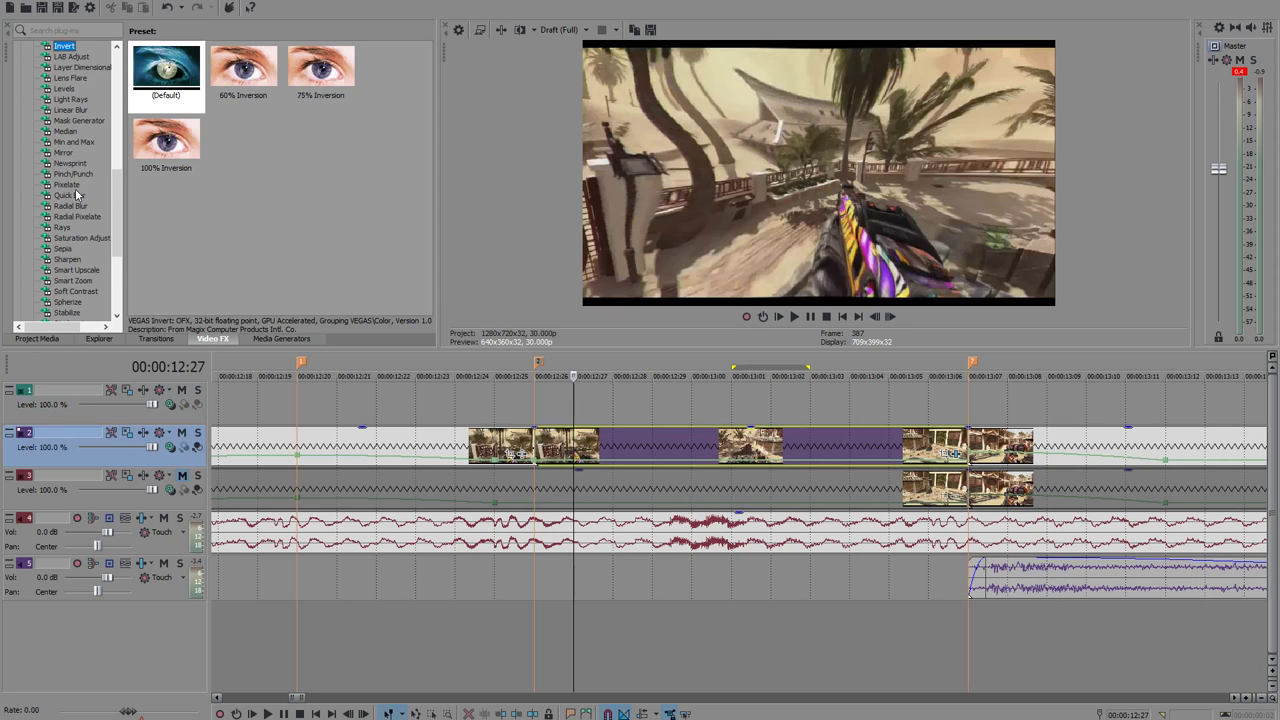
{"action": "left_click_drag", "start_coordinate": [150, 85], "coordinate": [662, 445]}
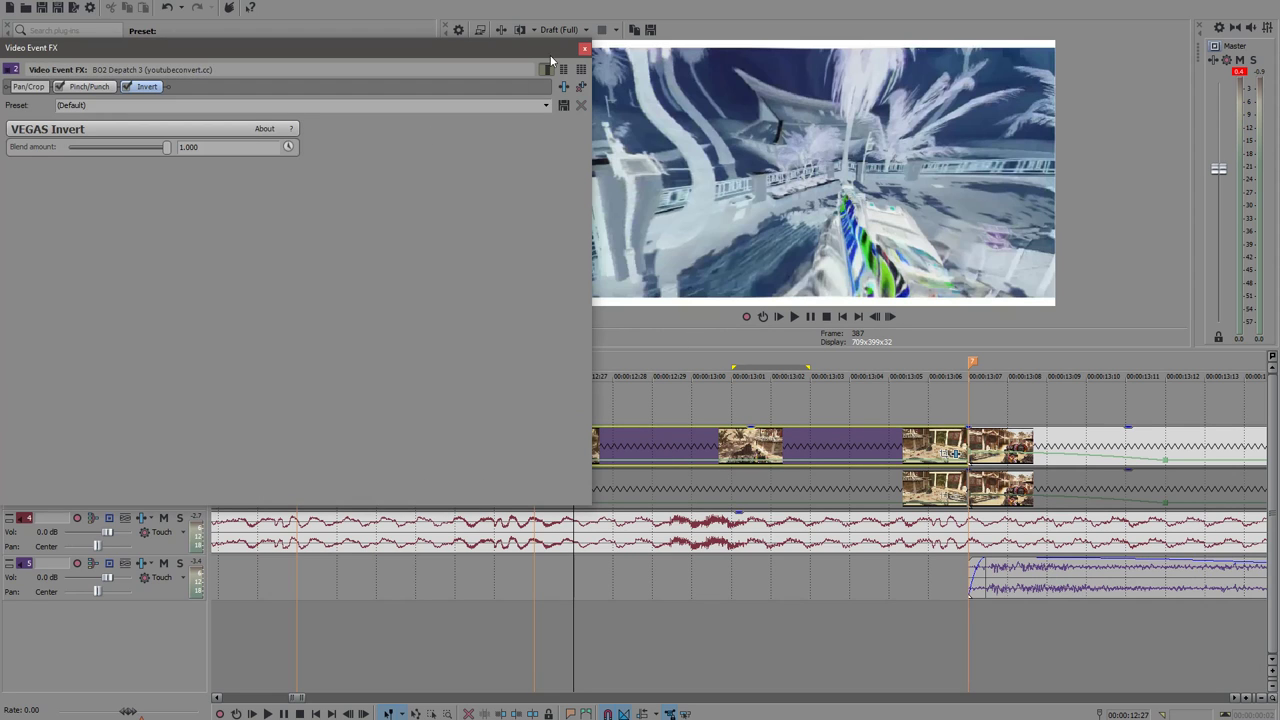
Add the Vignette effect with the default preset to track 2's clip between markers 2 and 7.
{"action": "left_click", "coordinate": [585, 49]}
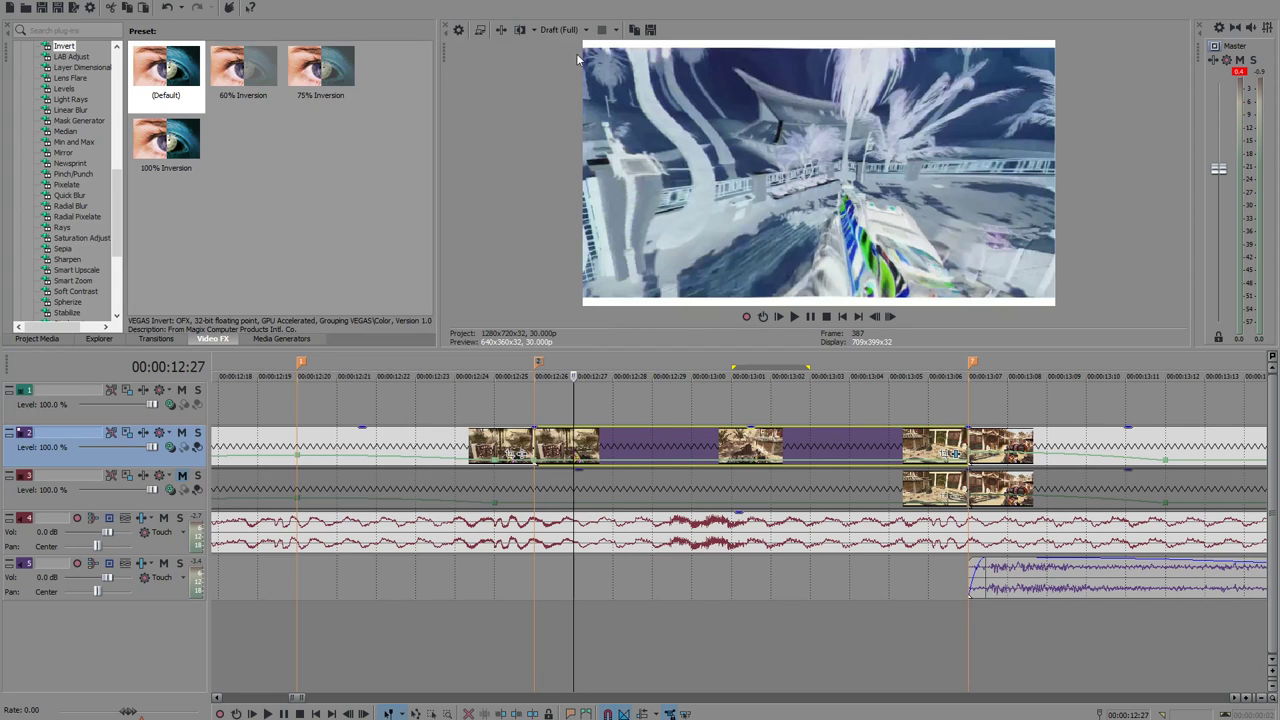
{"action": "scroll", "coordinate": [98, 200], "scroll_direction": "down", "scroll_amount": 6}
{"action": "left_click", "coordinate": [92, 212]}
{"action": "left_click_drag", "start_coordinate": [186, 82], "coordinate": [645, 433]}
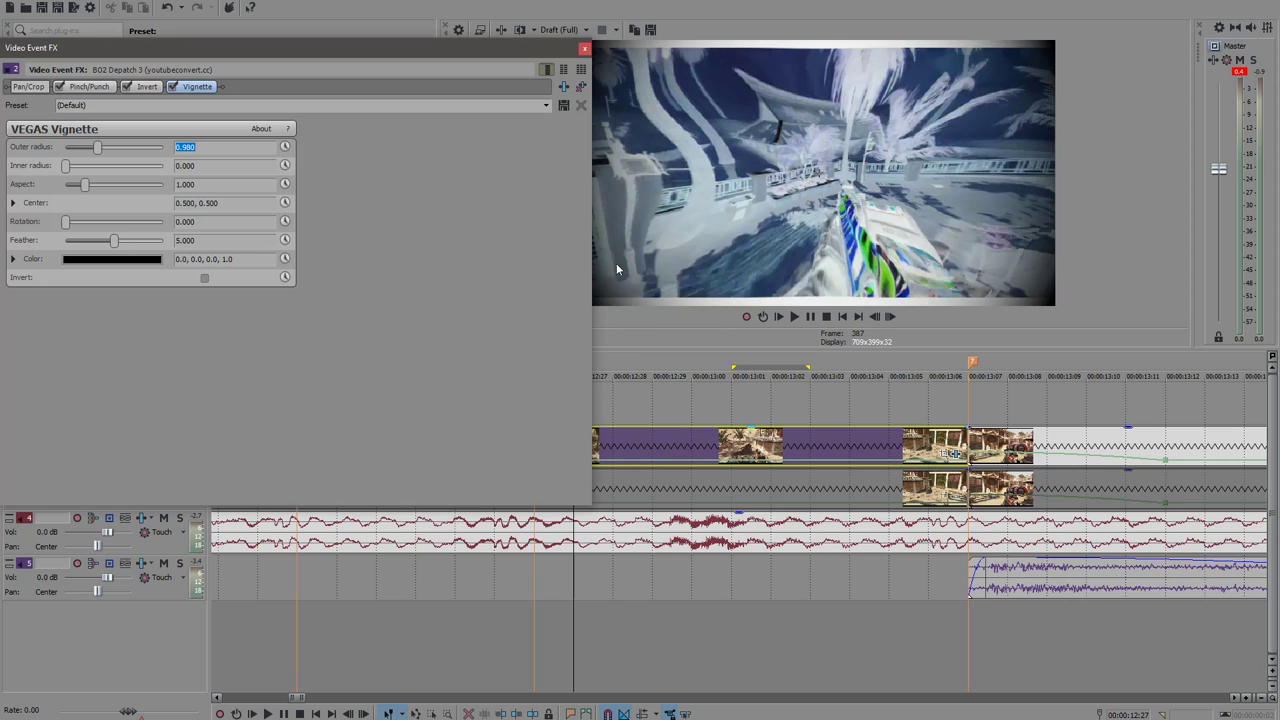
{"action": "left_click", "coordinate": [585, 49]}
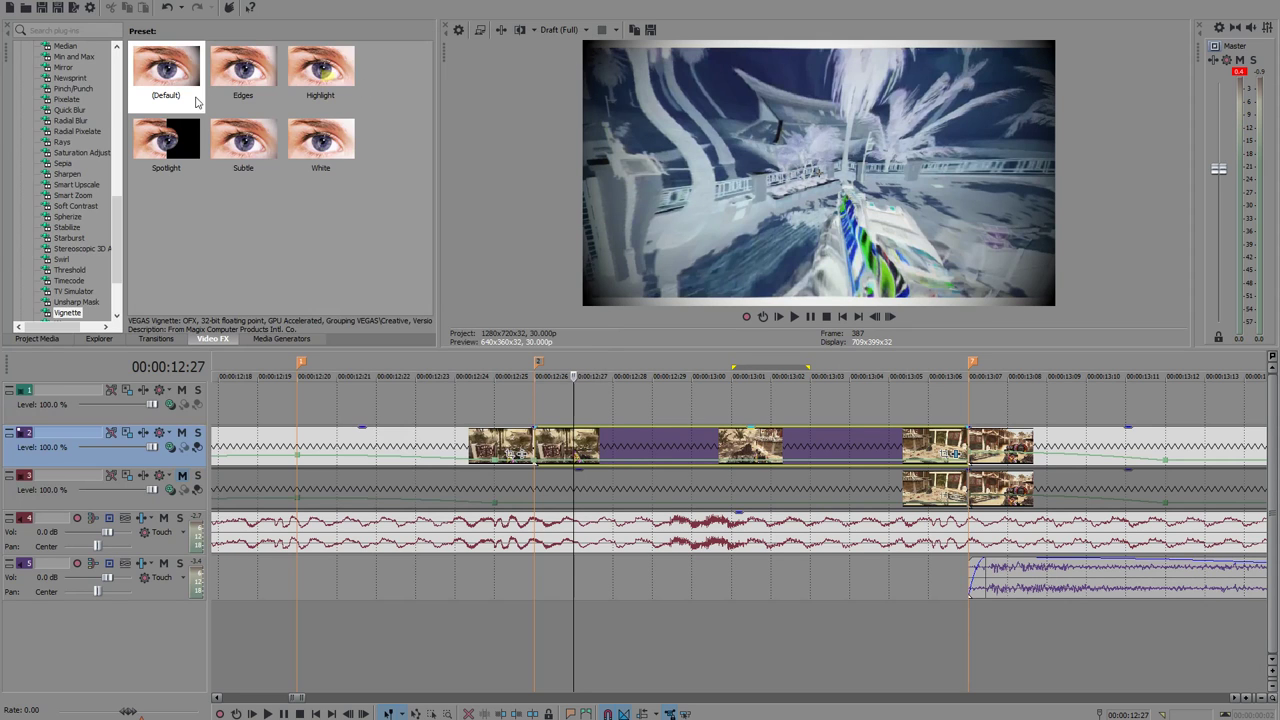
Try the Black and White effect's default preset on track 2's clip between markers 2 and 7 and remove it from the effect chain.
{"action": "left_click_drag", "start_coordinate": [168, 63], "coordinate": [661, 395]}
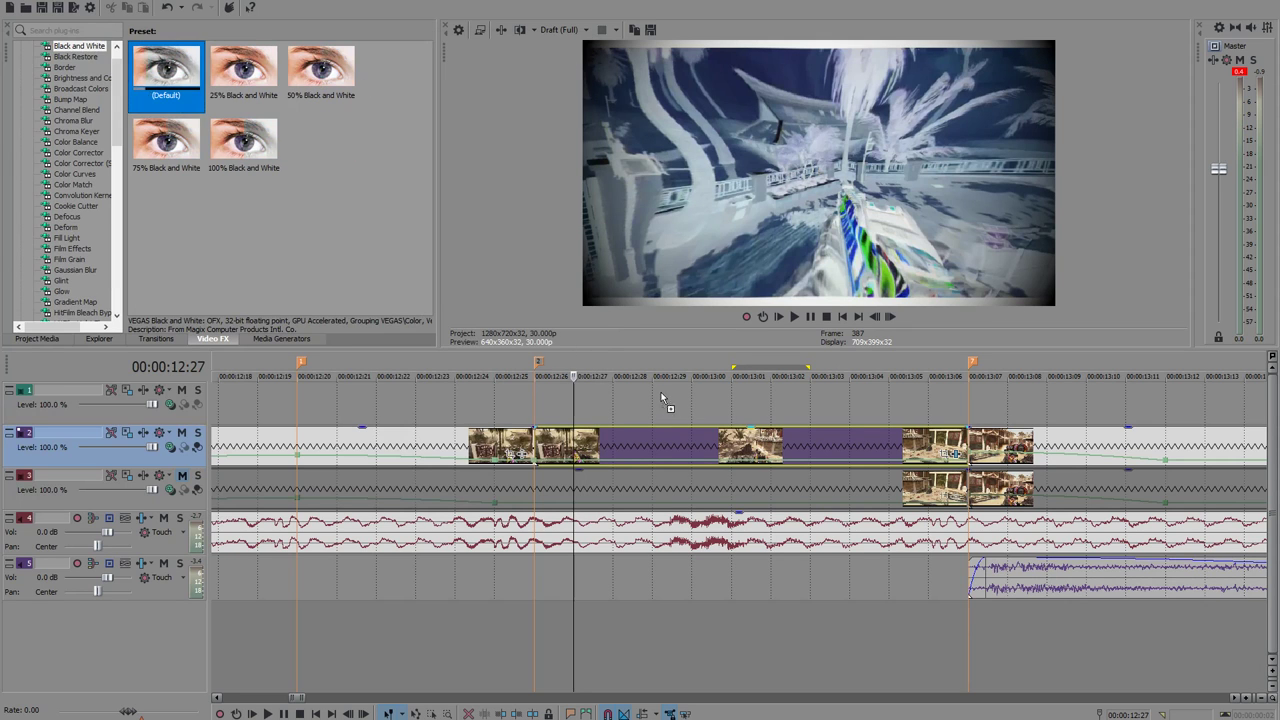
{"action": "left_click_drag", "start_coordinate": [830, 212], "coordinate": [834, 215]}
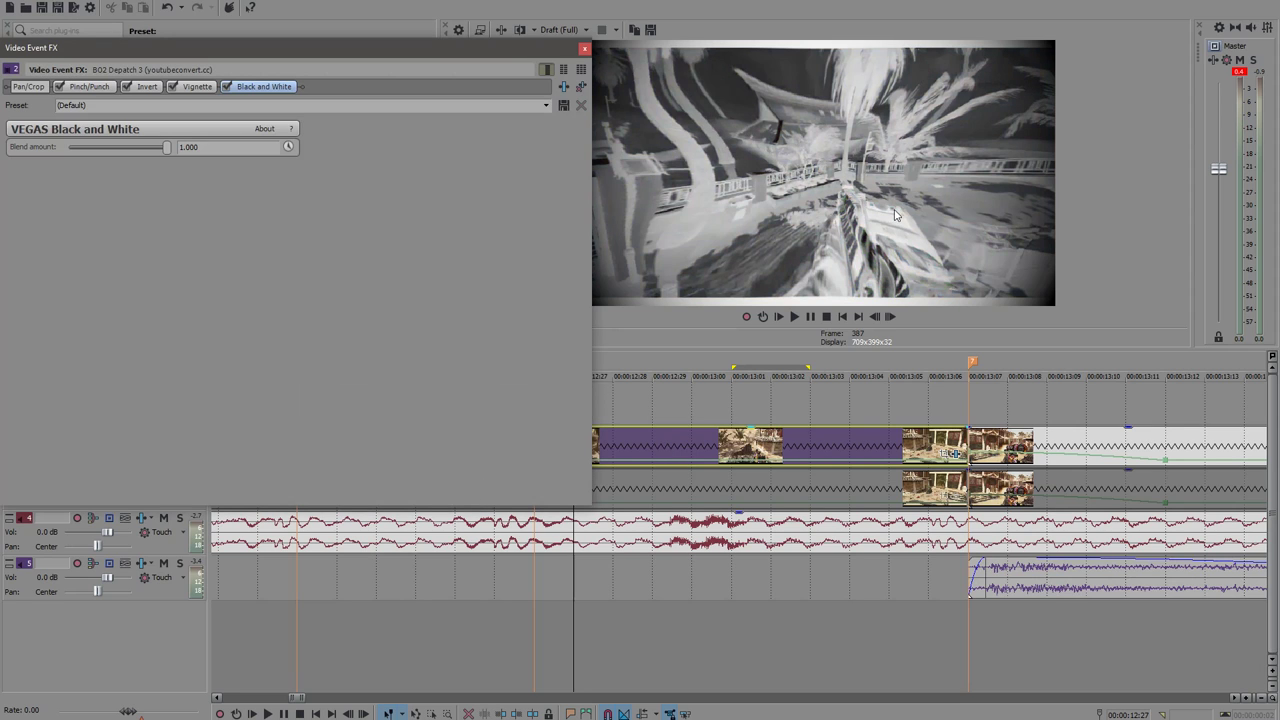
{"action": "left_click", "coordinate": [579, 92]}
{"action": "key", "text": "Delete"}
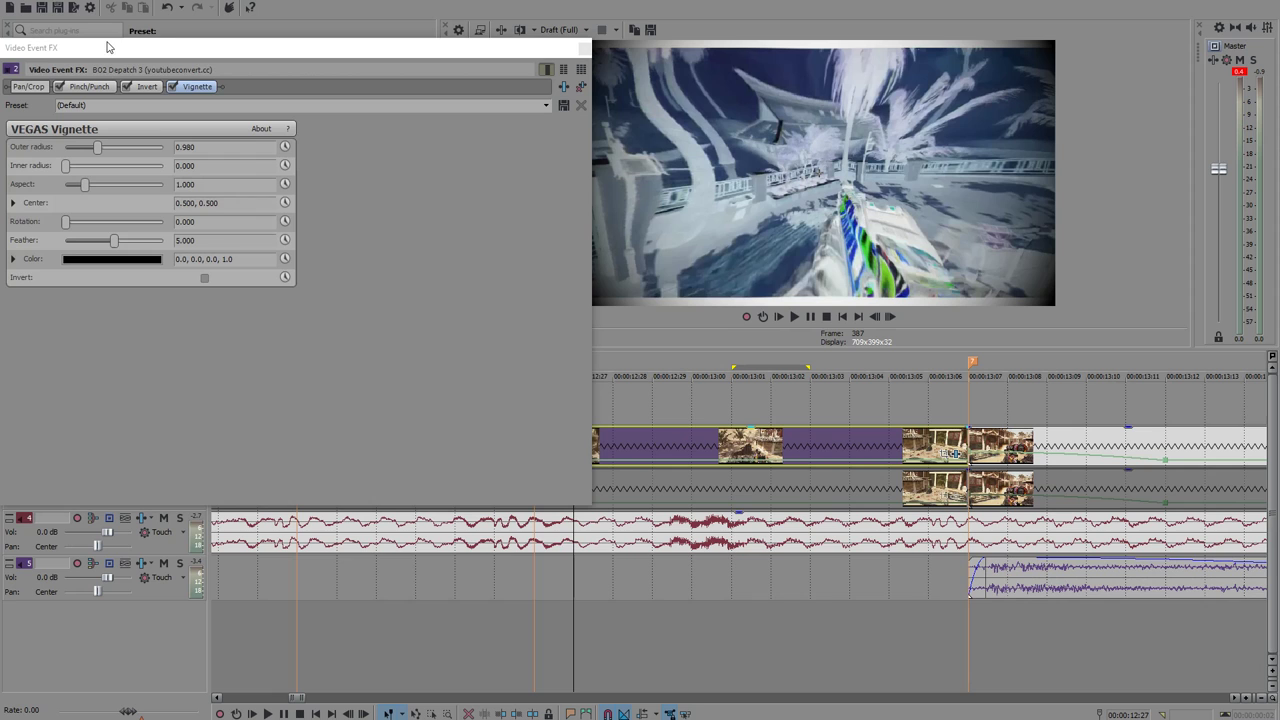
Move the effect window clear of the plug-in list and add the Black and White effect with the default preset to the same clip.
{"action": "left_click_drag", "start_coordinate": [291, 59], "coordinate": [503, 261]}
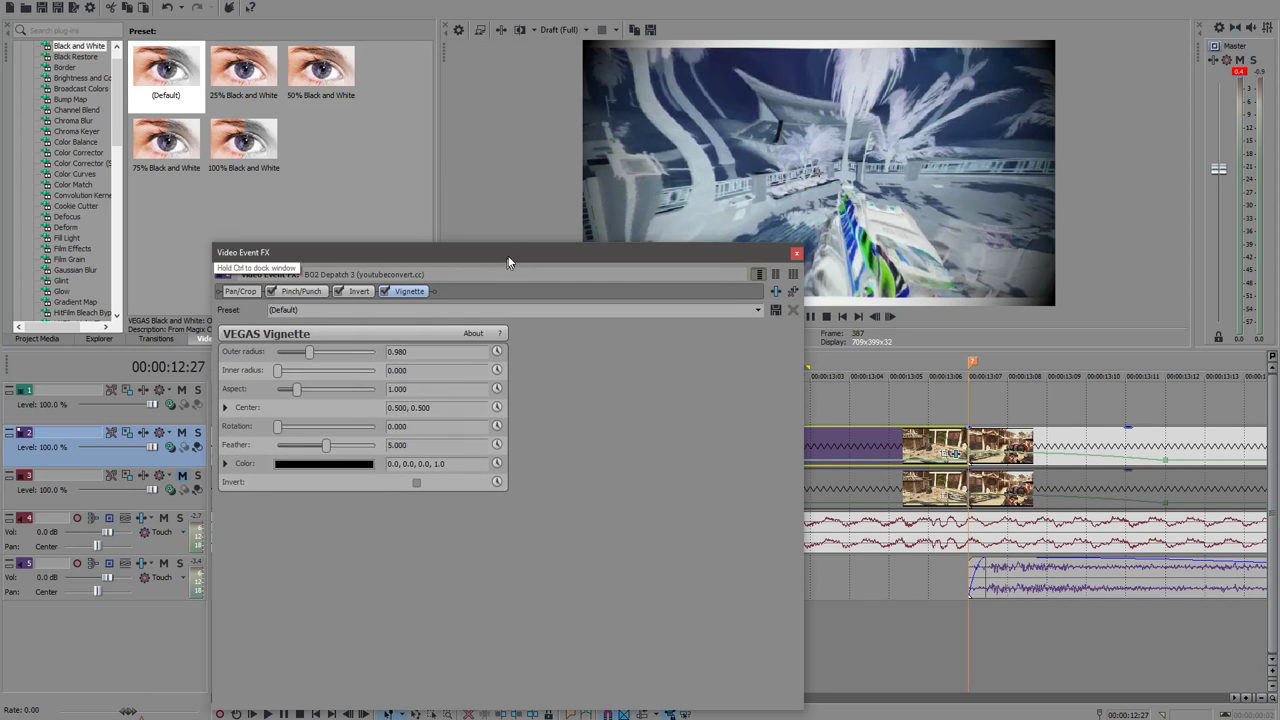
{"action": "left_click", "coordinate": [83, 143]}
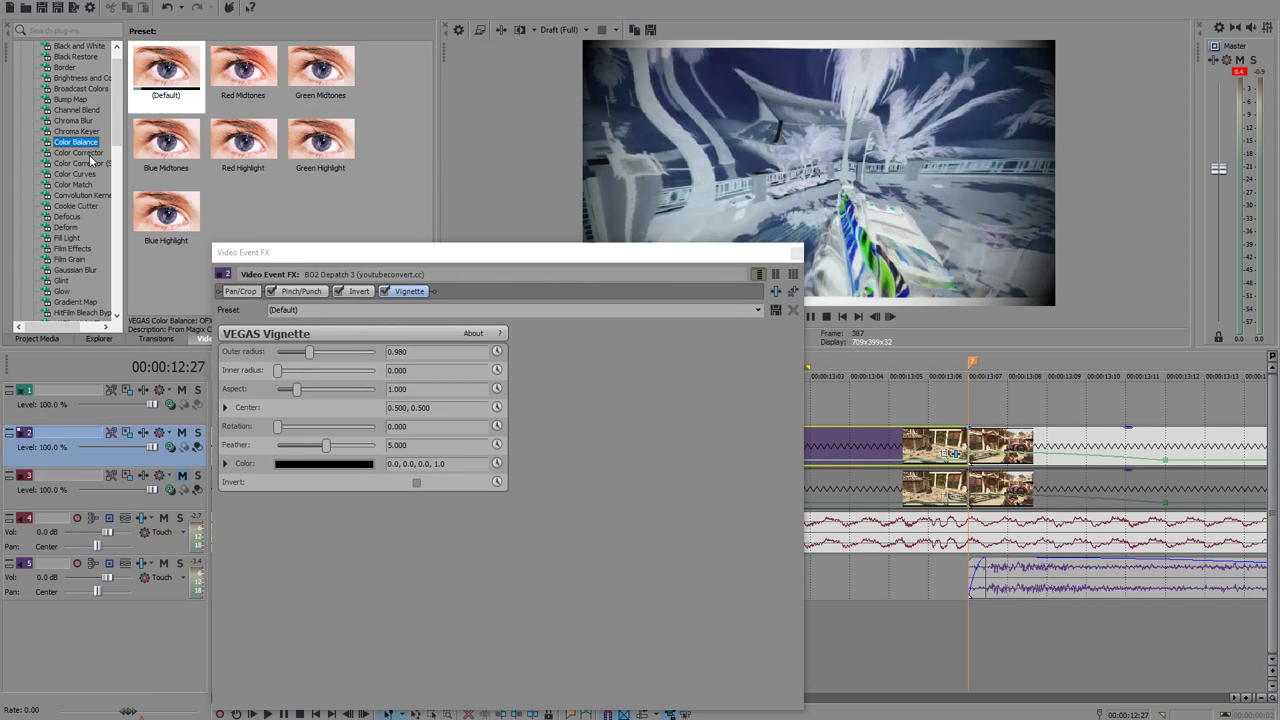
{"action": "left_click", "coordinate": [89, 153]}
{"action": "left_click", "coordinate": [90, 174]}
{"action": "left_click", "coordinate": [90, 185]}
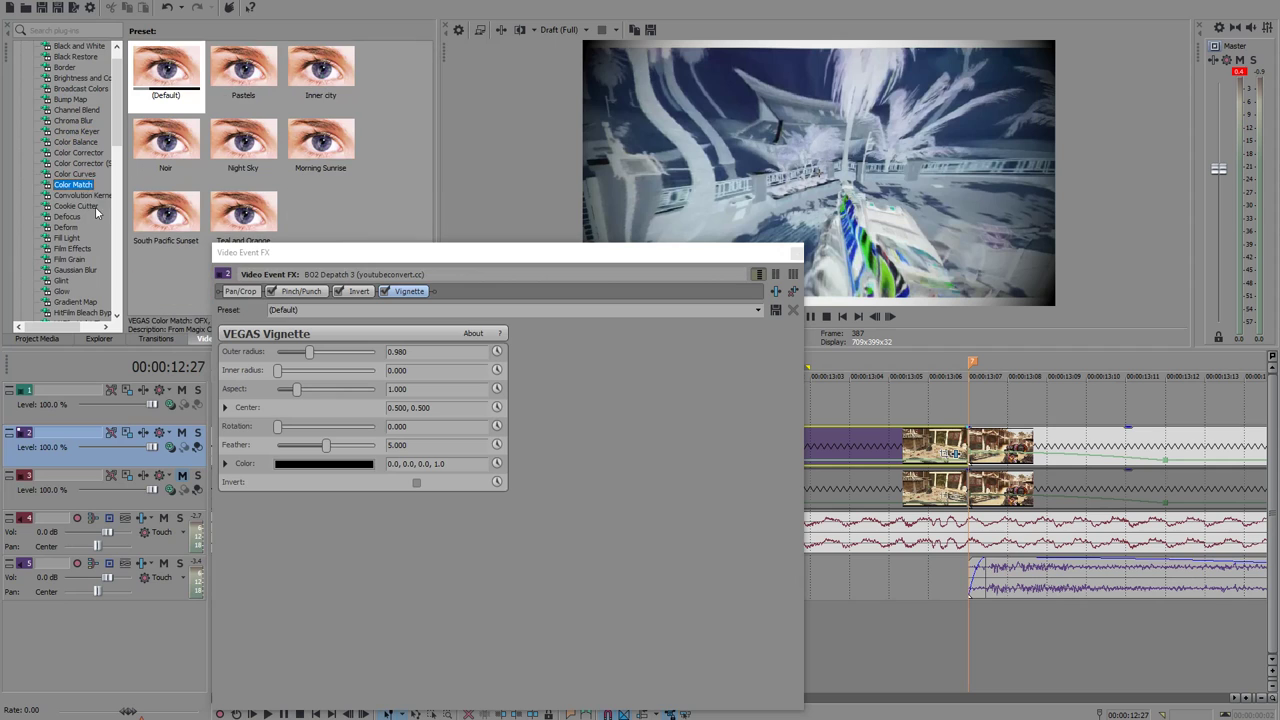
{"action": "left_click", "coordinate": [75, 46]}
{"action": "left_click_drag", "start_coordinate": [166, 70], "coordinate": [447, 387]}
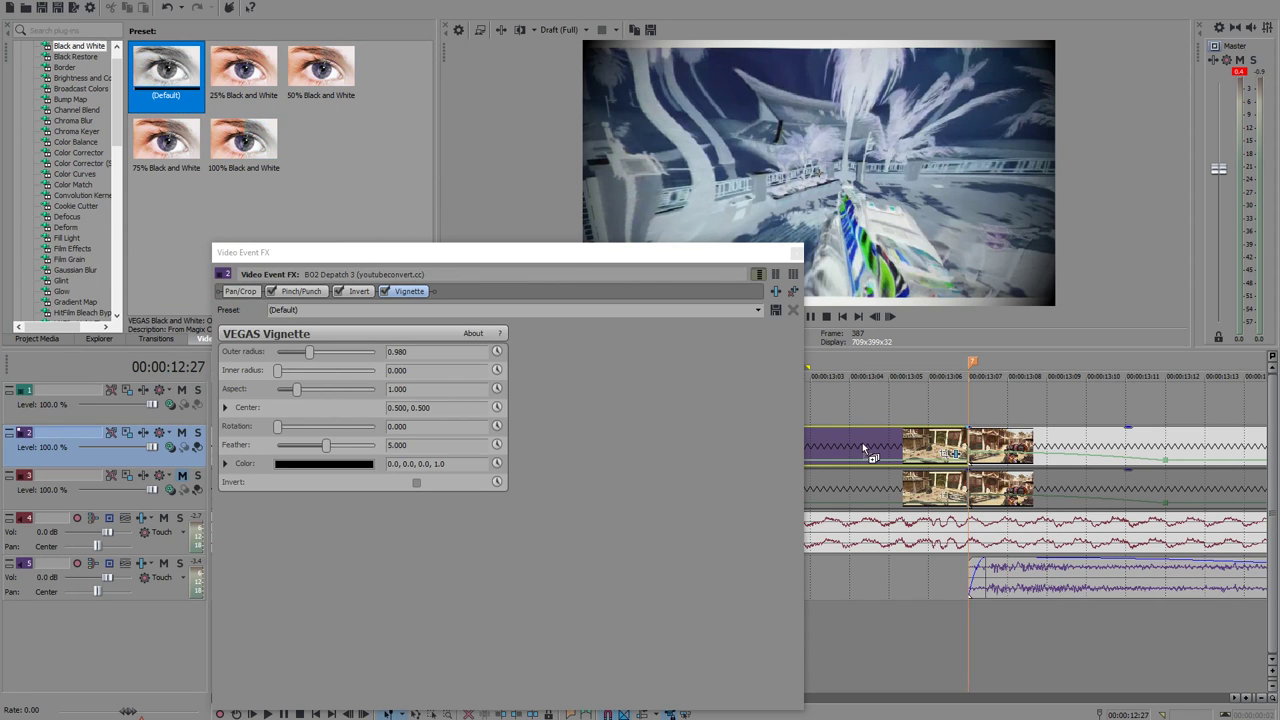
{"action": "left_click_drag", "start_coordinate": [866, 449], "coordinate": [869, 446]}
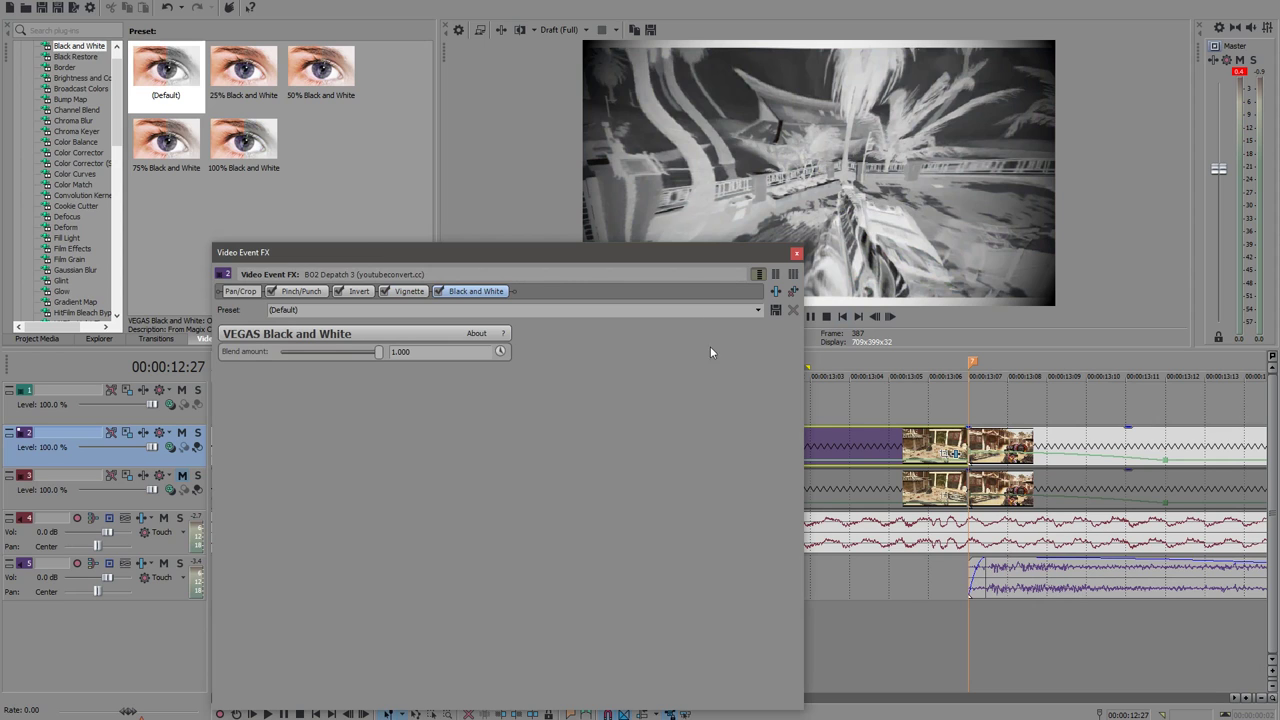
Add the Glow effect with the default preset to the clip and set its glow percent to 0.204.
{"action": "left_click", "coordinate": [65, 270]}
{"action": "left_click", "coordinate": [62, 291]}
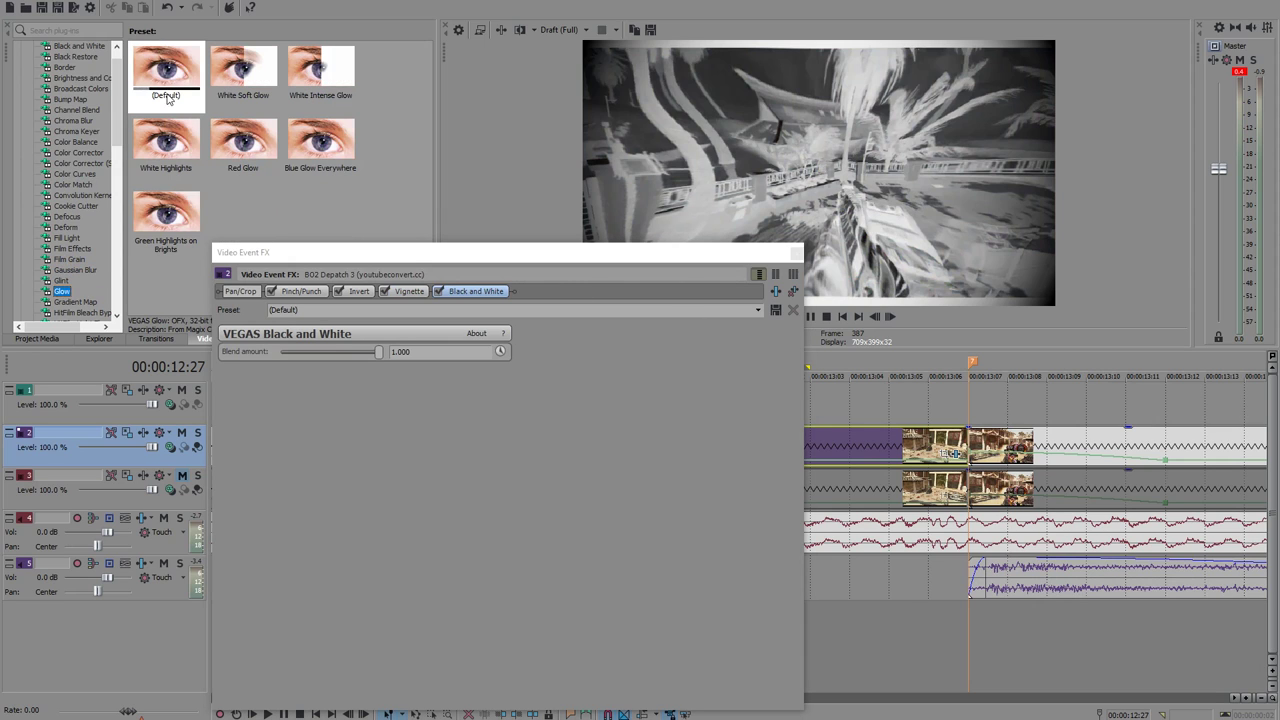
{"action": "left_click_drag", "start_coordinate": [166, 70], "coordinate": [854, 439]}
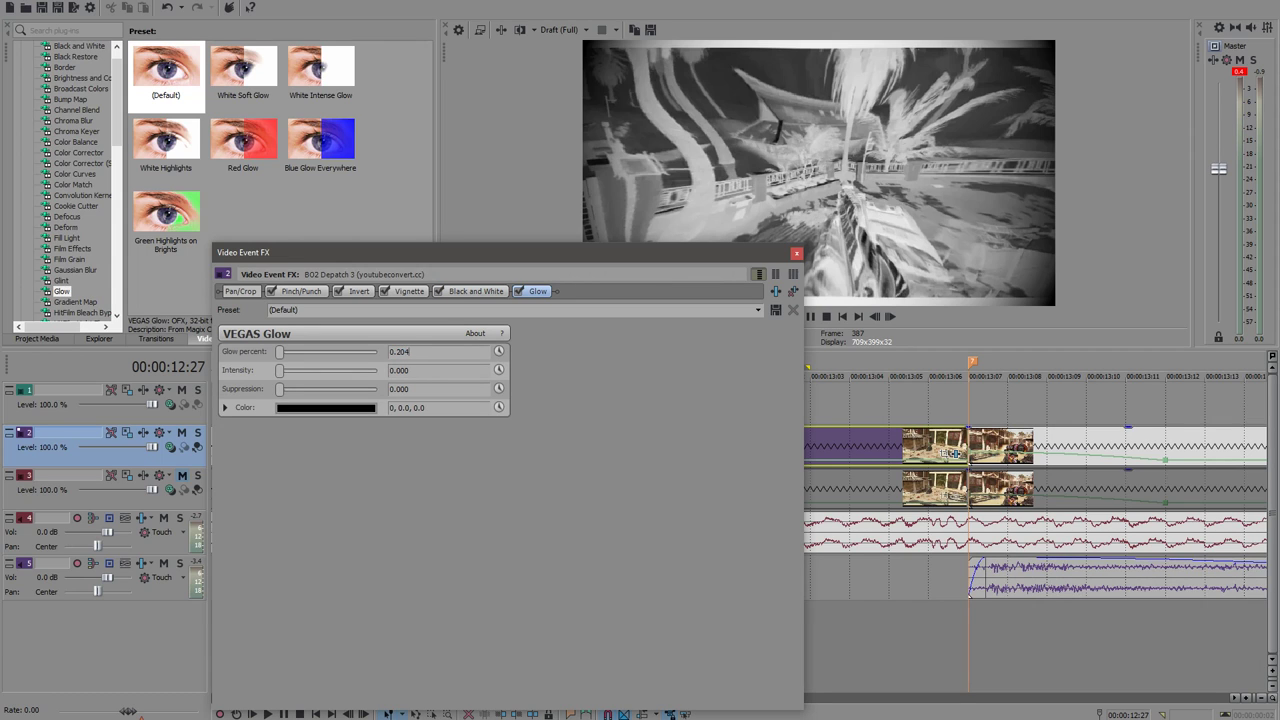
{"action": "key", "text": "Return"}
Set the glow's intensity to 1.088, its suppression to 0.381 and its color to near white (0, 0.02, 0.98).
{"action": "double_click", "coordinate": [419, 368]}
{"action": "type", "text": "1.099"}
{"action": "key", "text": "Return"}
{"action": "left_click_drag", "start_coordinate": [441, 390], "coordinate": [404, 391]}
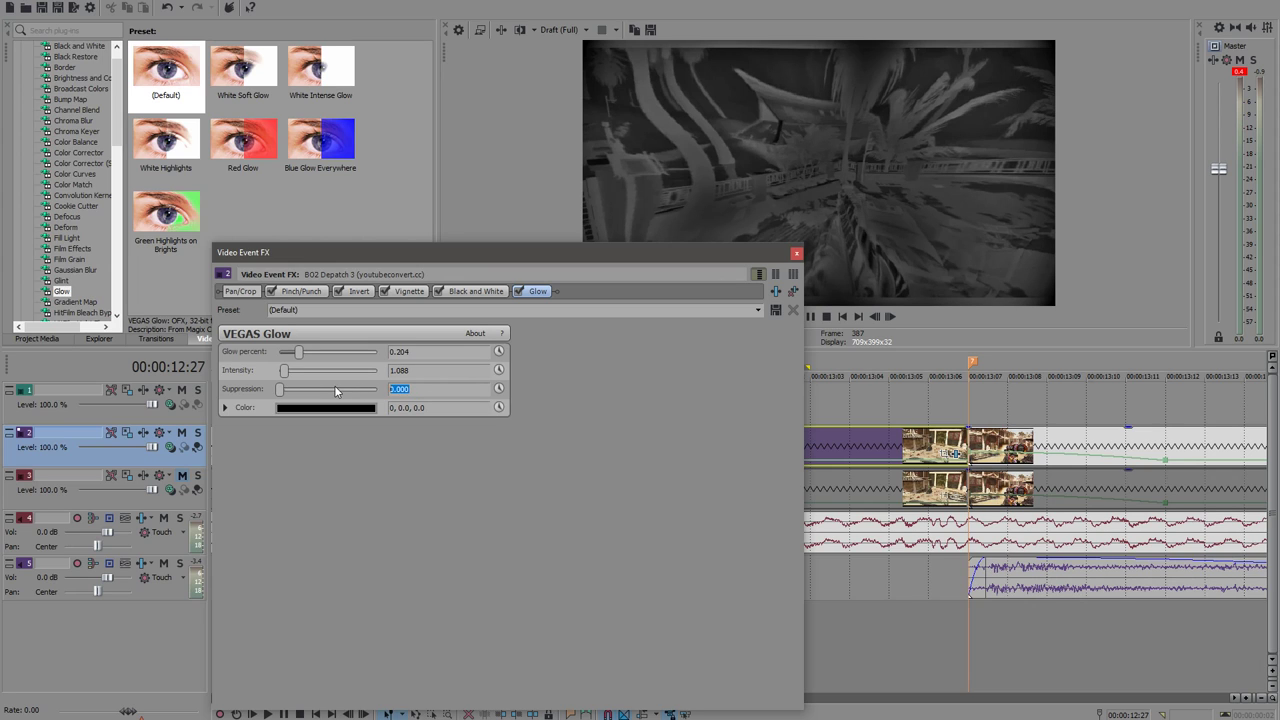
{"action": "type", "text": "."}
{"action": "key", "text": "Return"}
{"action": "left_click", "coordinate": [361, 408]}
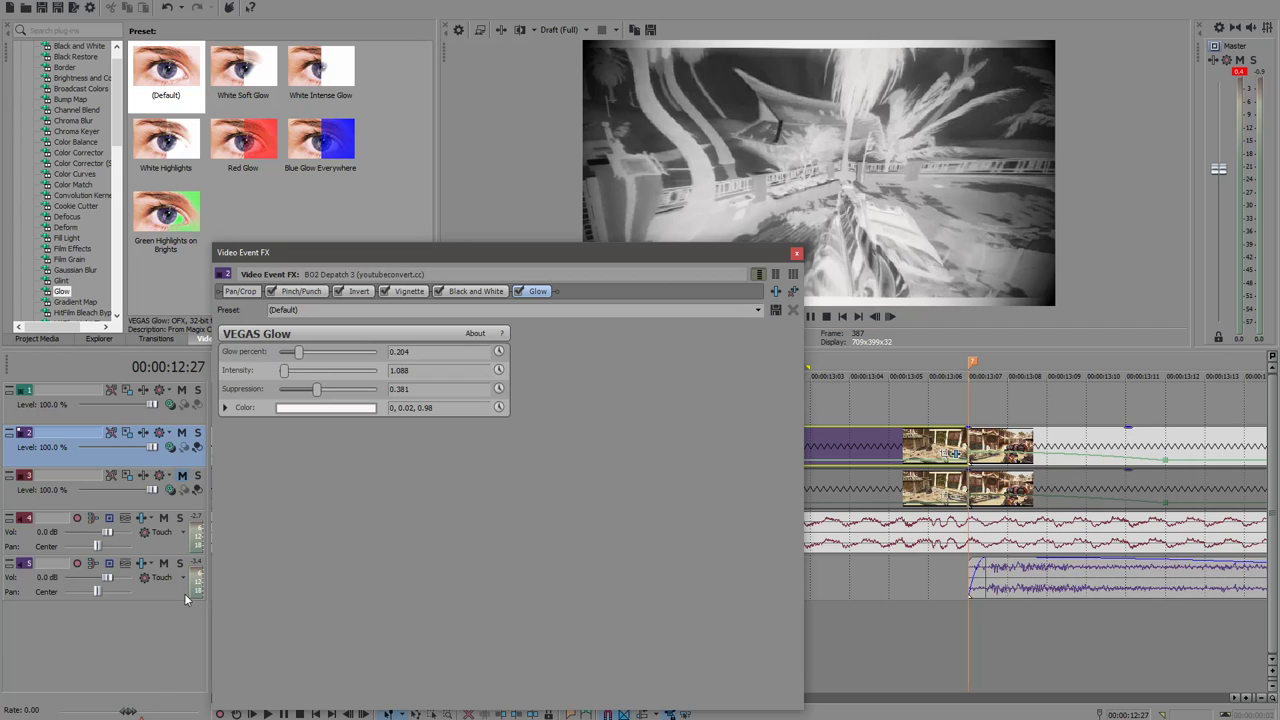
Switch the Glow effect off and on repeatedly to compare the picture with and without it.
{"action": "left_click", "coordinate": [519, 291]}
{"action": "left_click", "coordinate": [519, 291]}
{"action": "left_click", "coordinate": [519, 291]}
{"action": "left_click", "coordinate": [519, 291]}
{"action": "left_click", "coordinate": [519, 291]}
{"action": "left_click", "coordinate": [519, 291]}
Add the Sharpen effect with the default preset to the clip and set its amount to 0.333.
{"action": "left_click", "coordinate": [65, 228]}
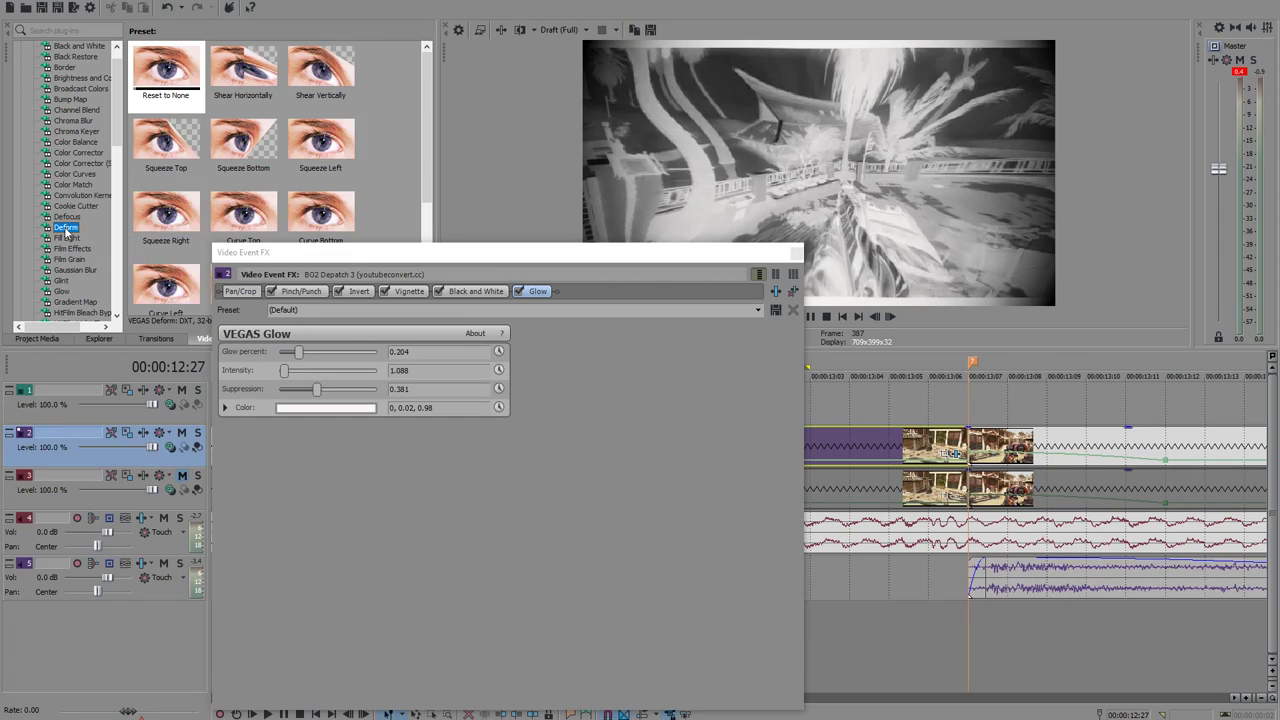
{"action": "type", "text": "sh"}
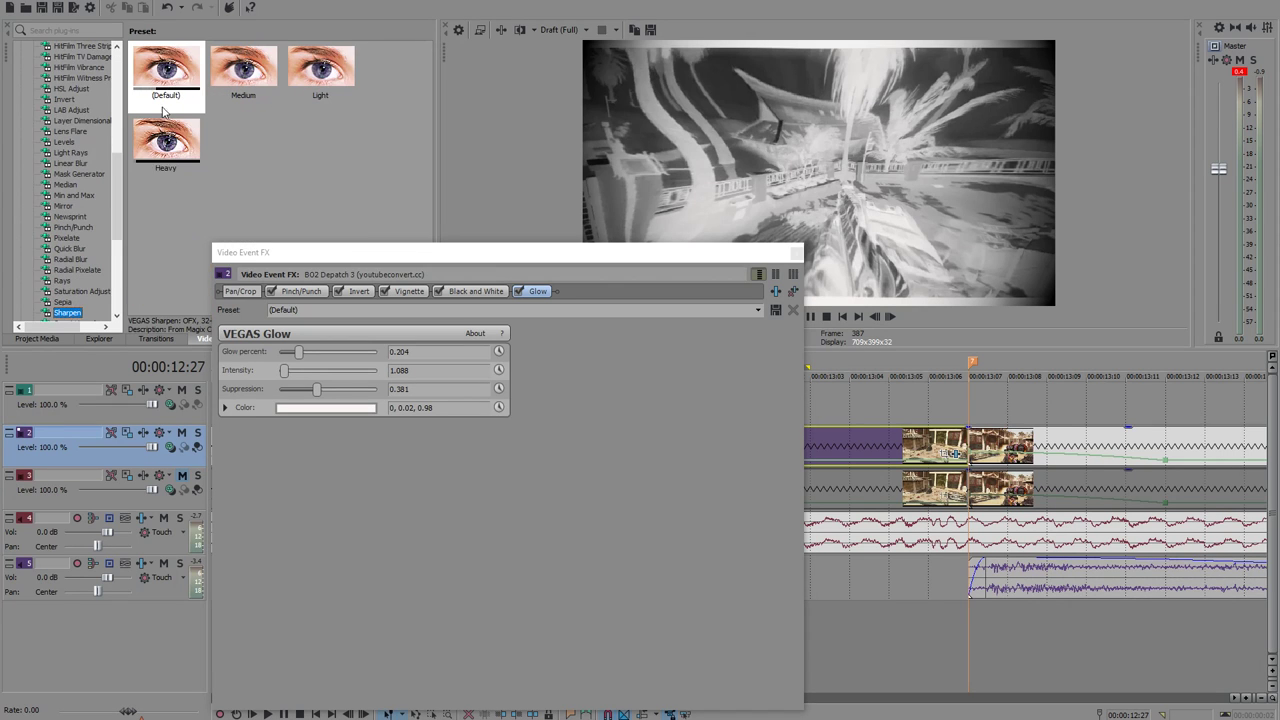
{"action": "left_click_drag", "start_coordinate": [163, 112], "coordinate": [746, 442]}
{"action": "left_click_drag", "start_coordinate": [873, 447], "coordinate": [873, 447]}
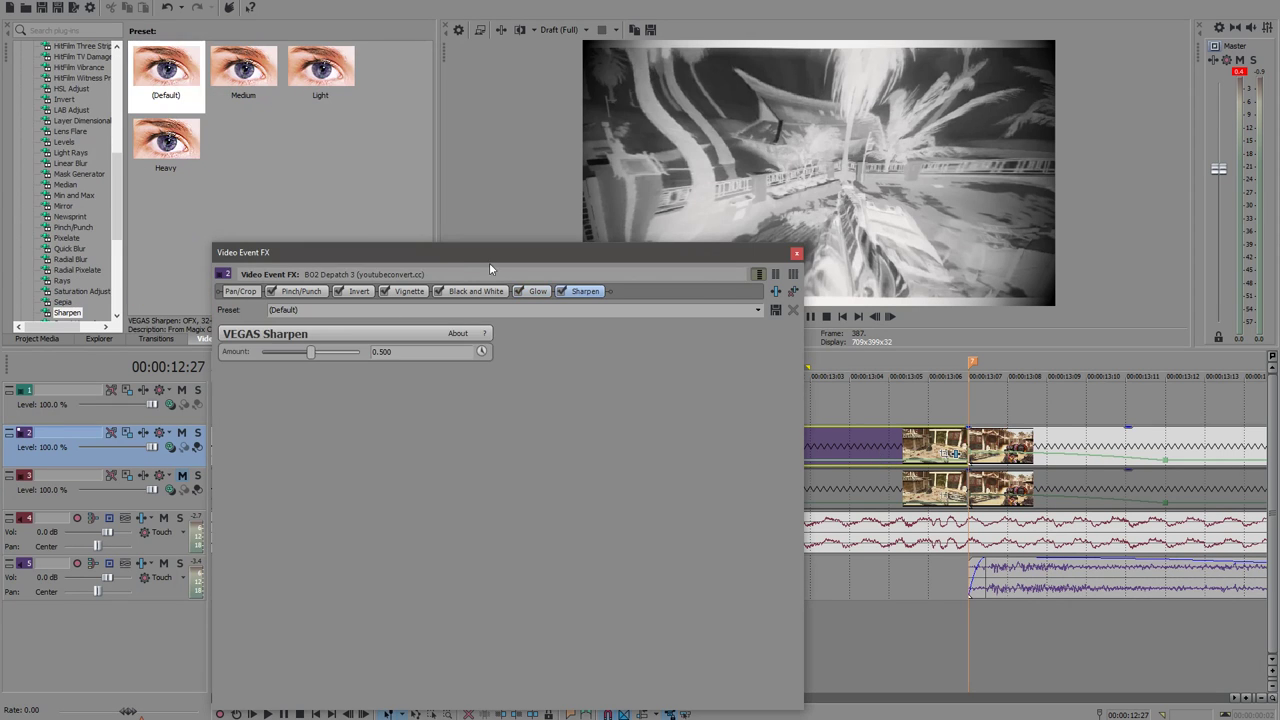
{"action": "double_click", "coordinate": [380, 353]}
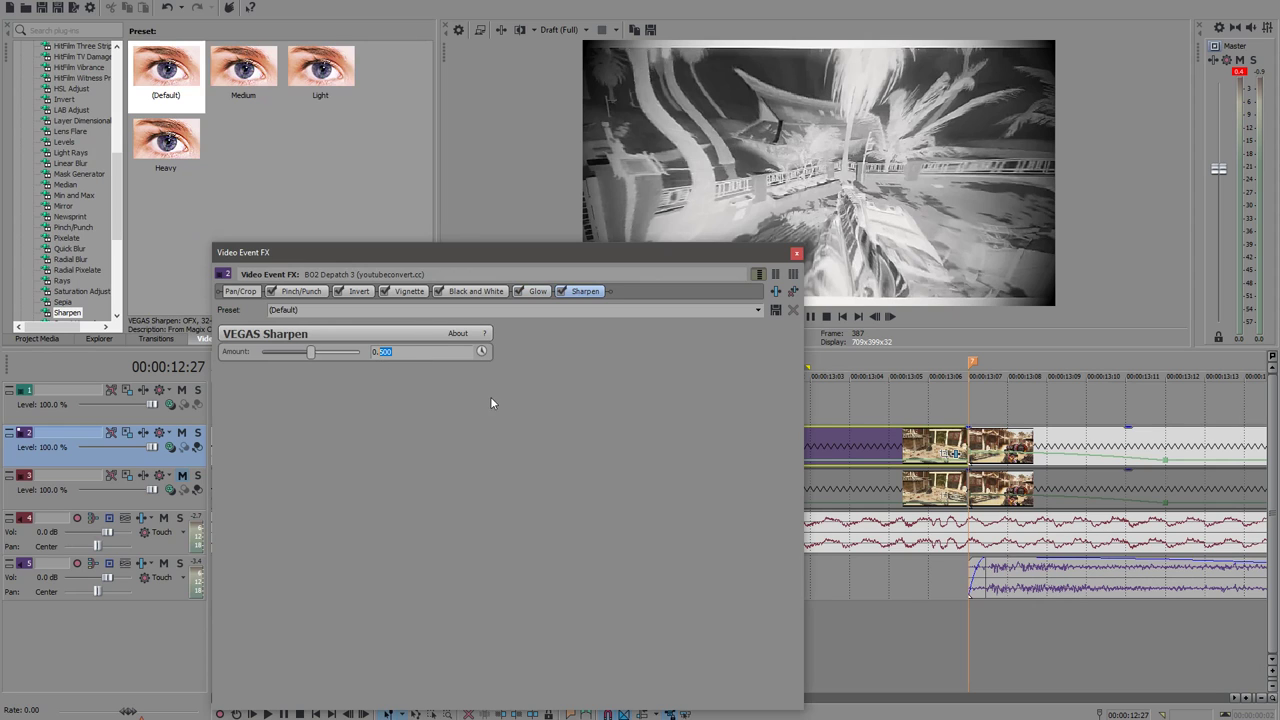
{"action": "key", "text": "Return"}
Switch the Sharpen effect off and on to compare the picture, leaving it enabled.
{"action": "left_click", "coordinate": [560, 292]}
{"action": "left_click", "coordinate": [560, 292]}
{"action": "left_click", "coordinate": [560, 292]}
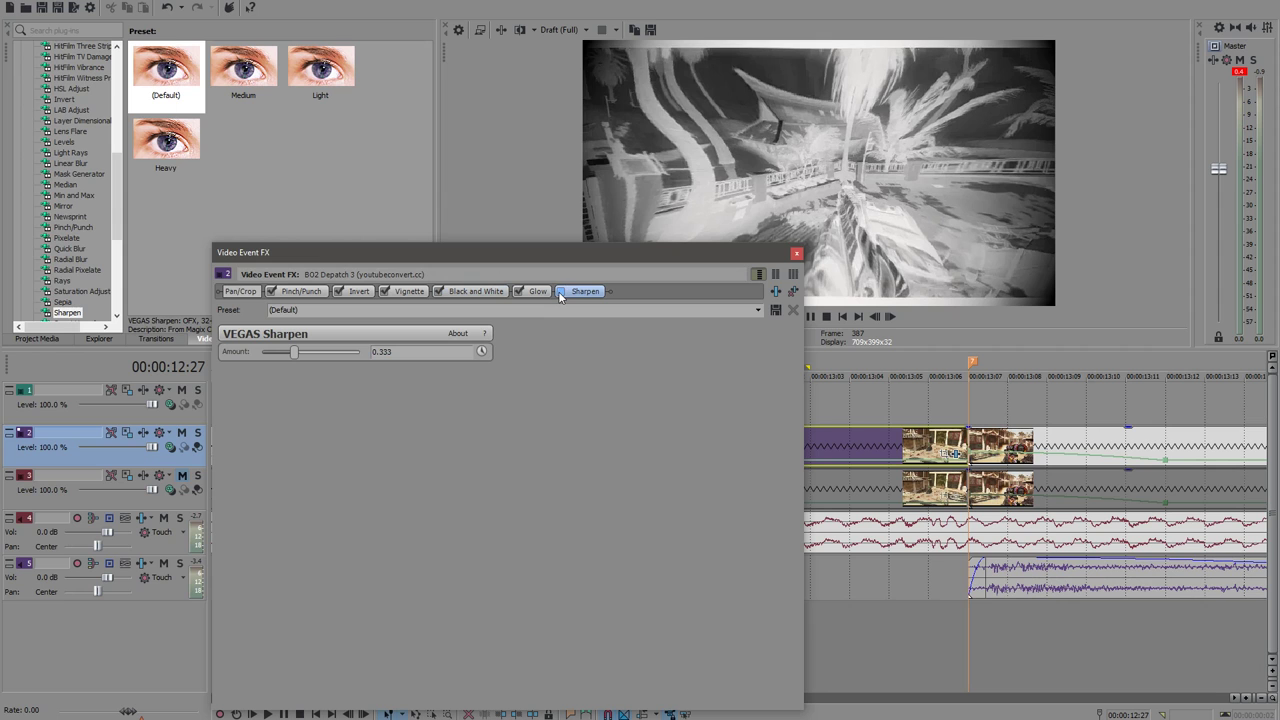
{"action": "left_click", "coordinate": [560, 292]}
Close the effect window and play the timeline from just before marker 2 to review the finished transition.
{"action": "left_click", "coordinate": [890, 400]}
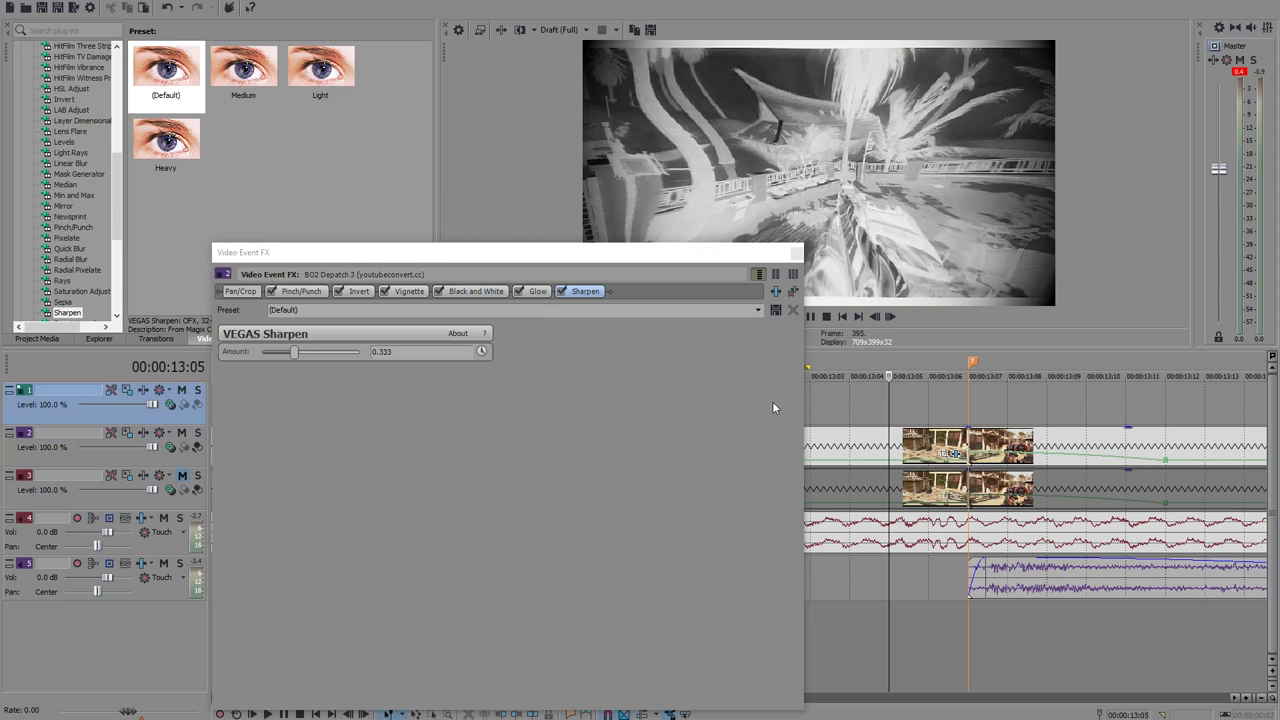
{"action": "left_click", "coordinate": [845, 392]}
{"action": "left_click", "coordinate": [795, 252]}
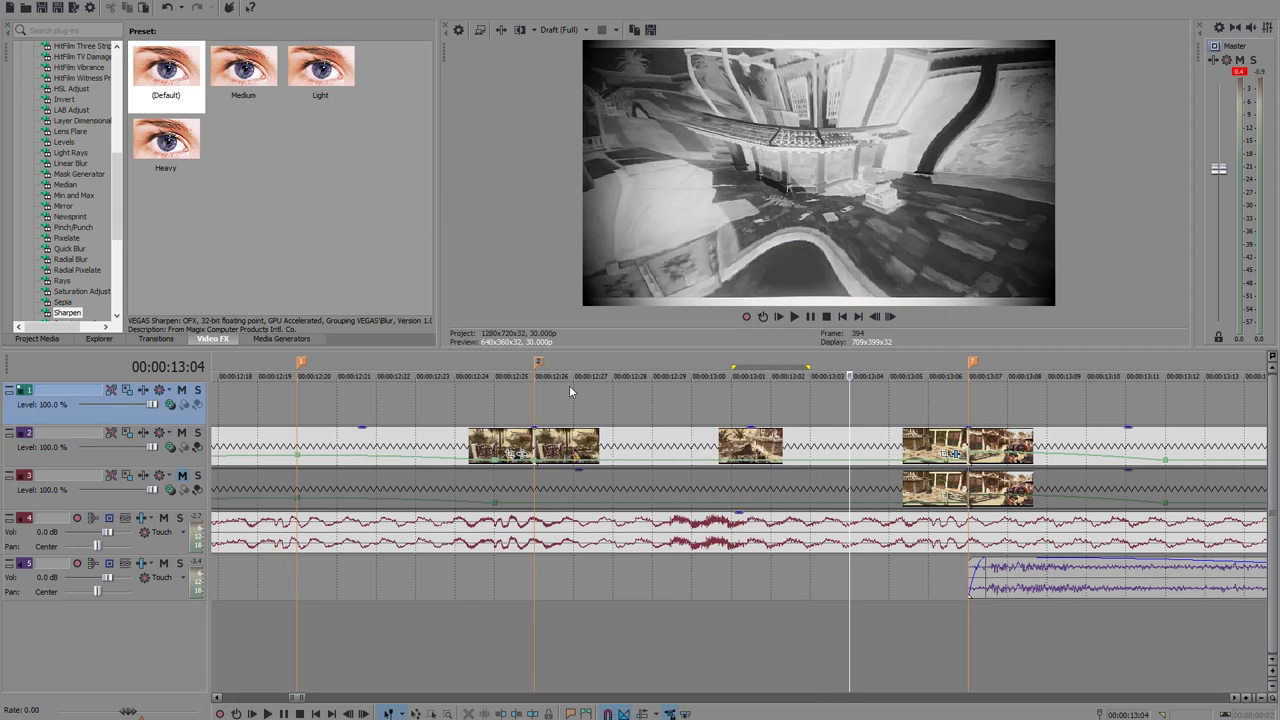
{"action": "left_click", "coordinate": [494, 390]}
{"action": "scroll", "coordinate": [485, 390], "scroll_direction": "down", "scroll_amount": 2}
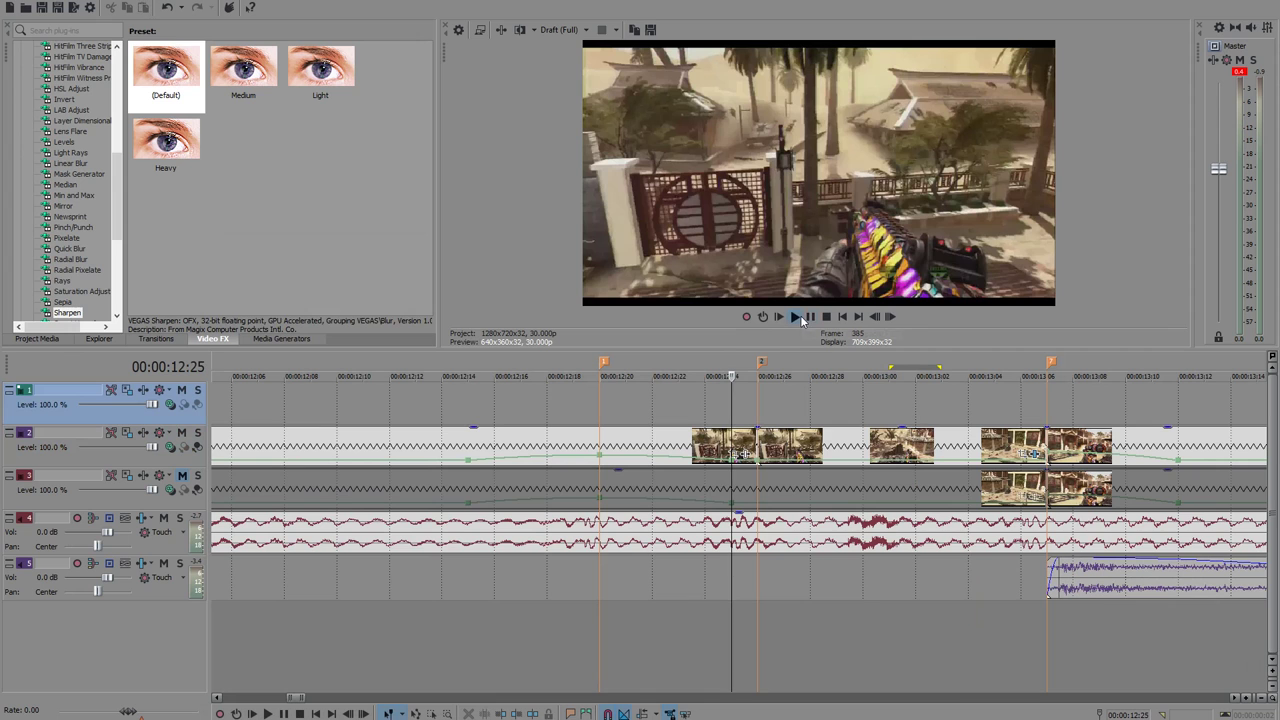
{"action": "left_click", "coordinate": [800, 316]}
{"action": "left_click", "coordinate": [808, 317]}
{"action": "left_click", "coordinate": [621, 399]}
{"action": "scroll", "coordinate": [619, 400], "scroll_direction": "down", "scroll_amount": 3}
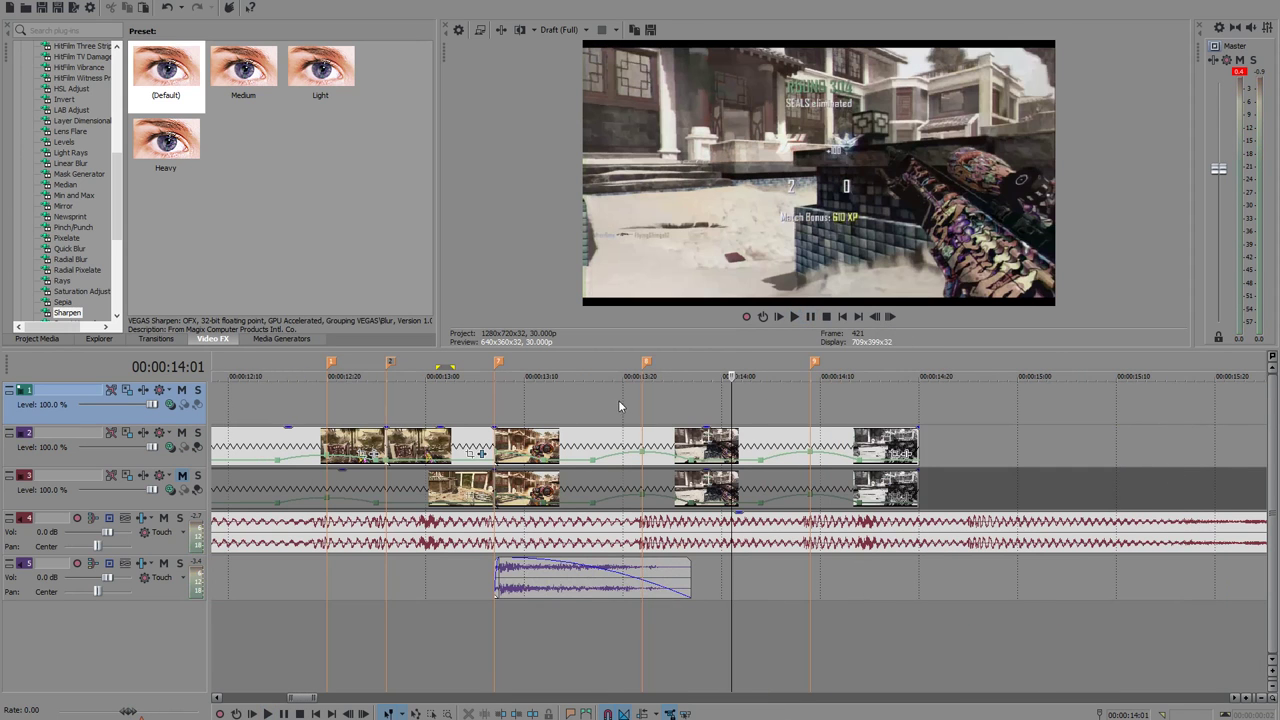
Select the time range from 00:00:12:23 to 00:00:13:12 and play it to preview the transition.
{"action": "left_click_drag", "start_coordinate": [354, 392], "coordinate": [572, 394]}
{"action": "key", "text": "space"}
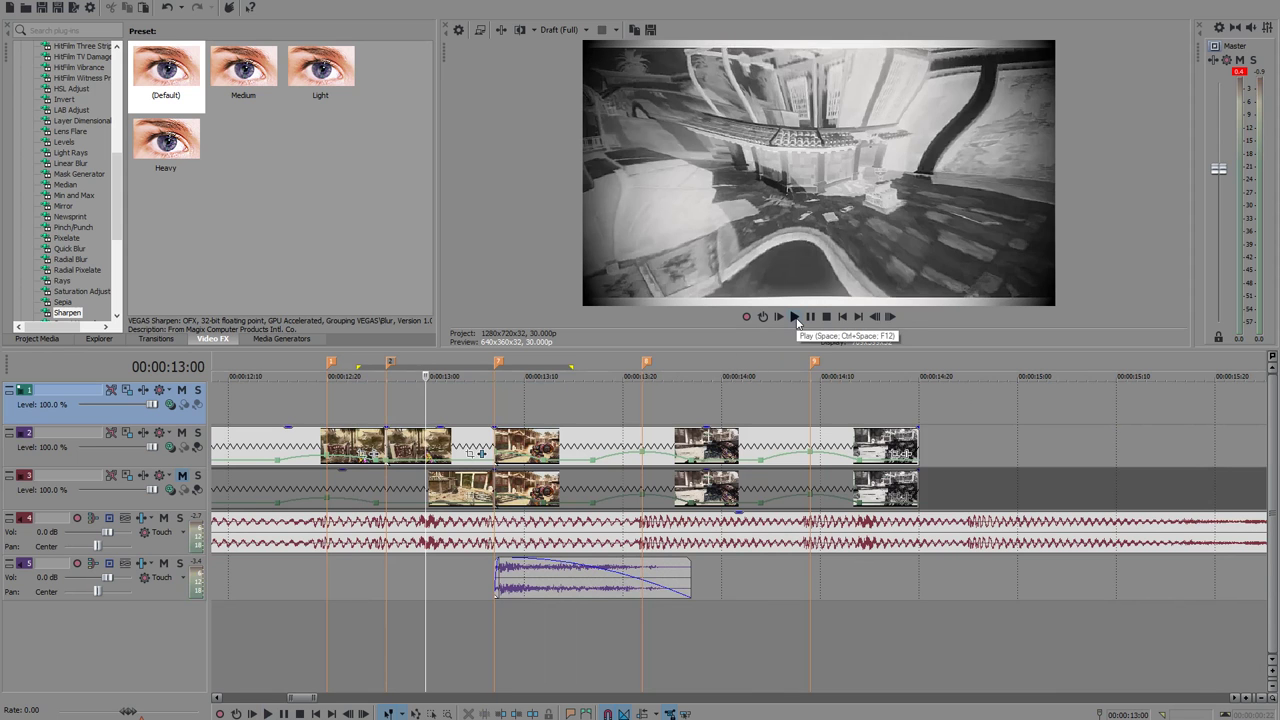
{"action": "left_click", "coordinate": [796, 318]}
{"action": "key", "text": "space"}
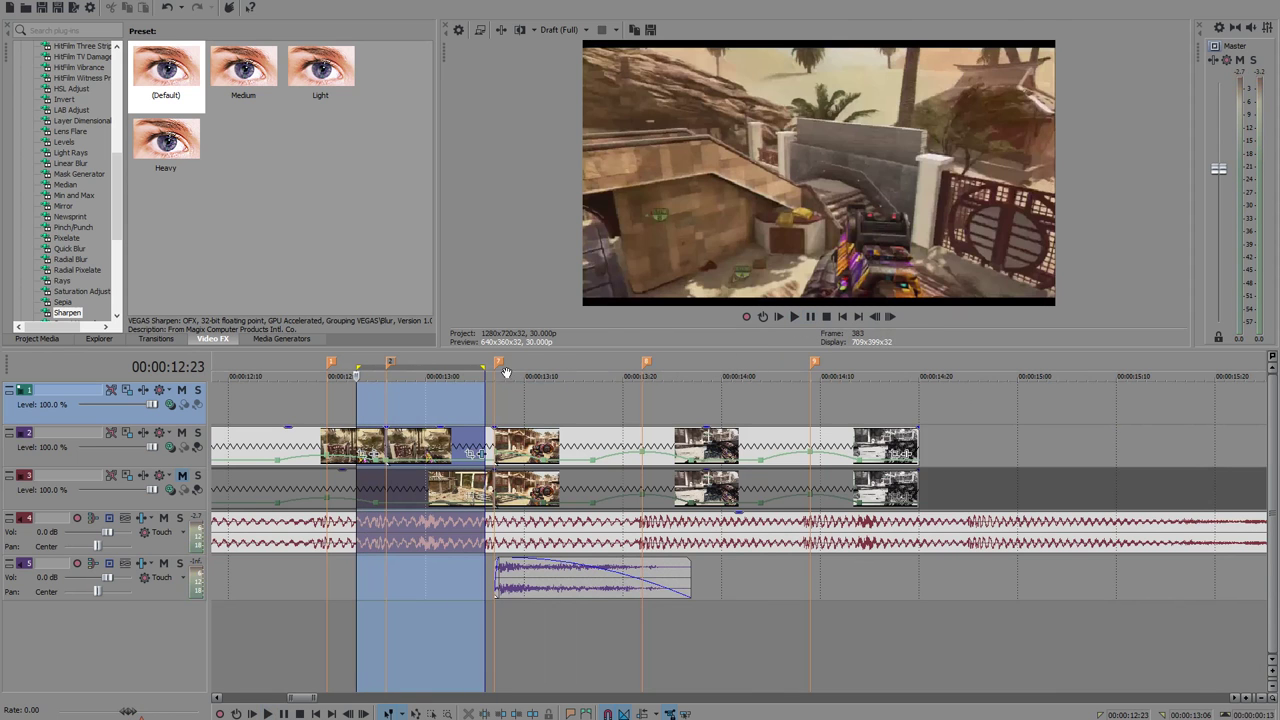
{"action": "left_click_drag", "start_coordinate": [484, 402], "coordinate": [543, 402]}
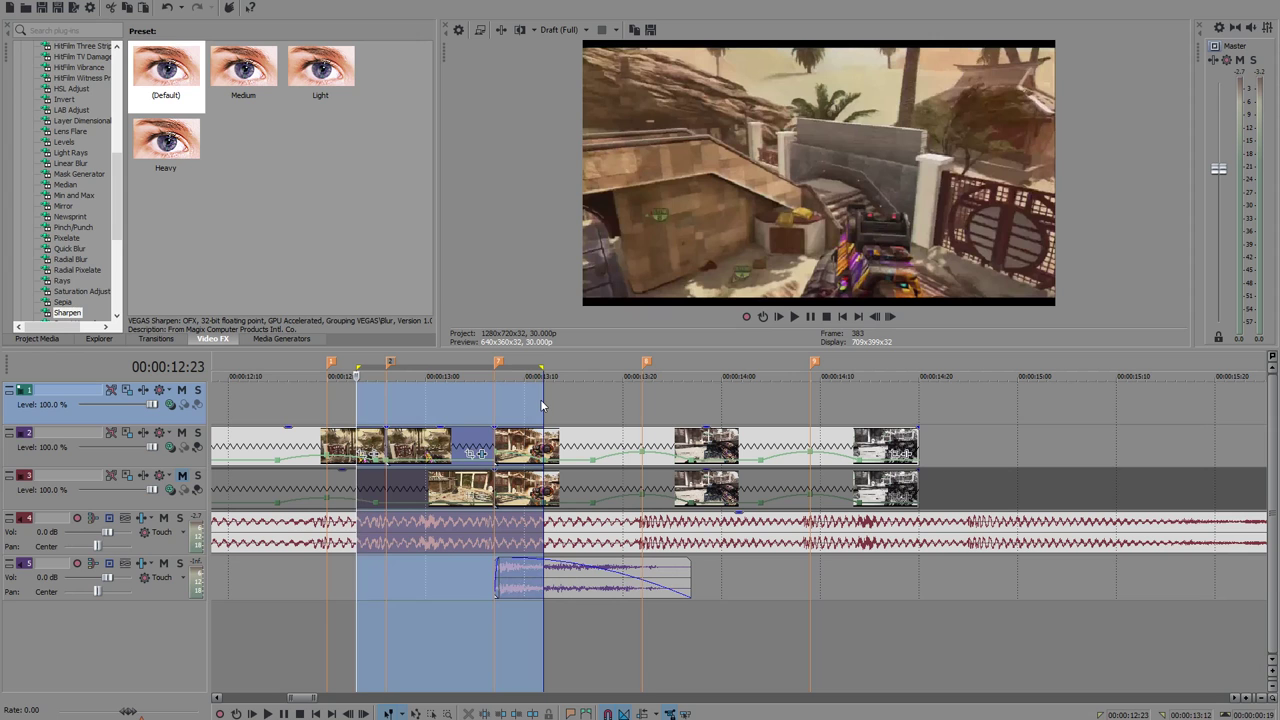
{"action": "left_click", "coordinate": [806, 318]}
{"action": "key", "text": "space"}
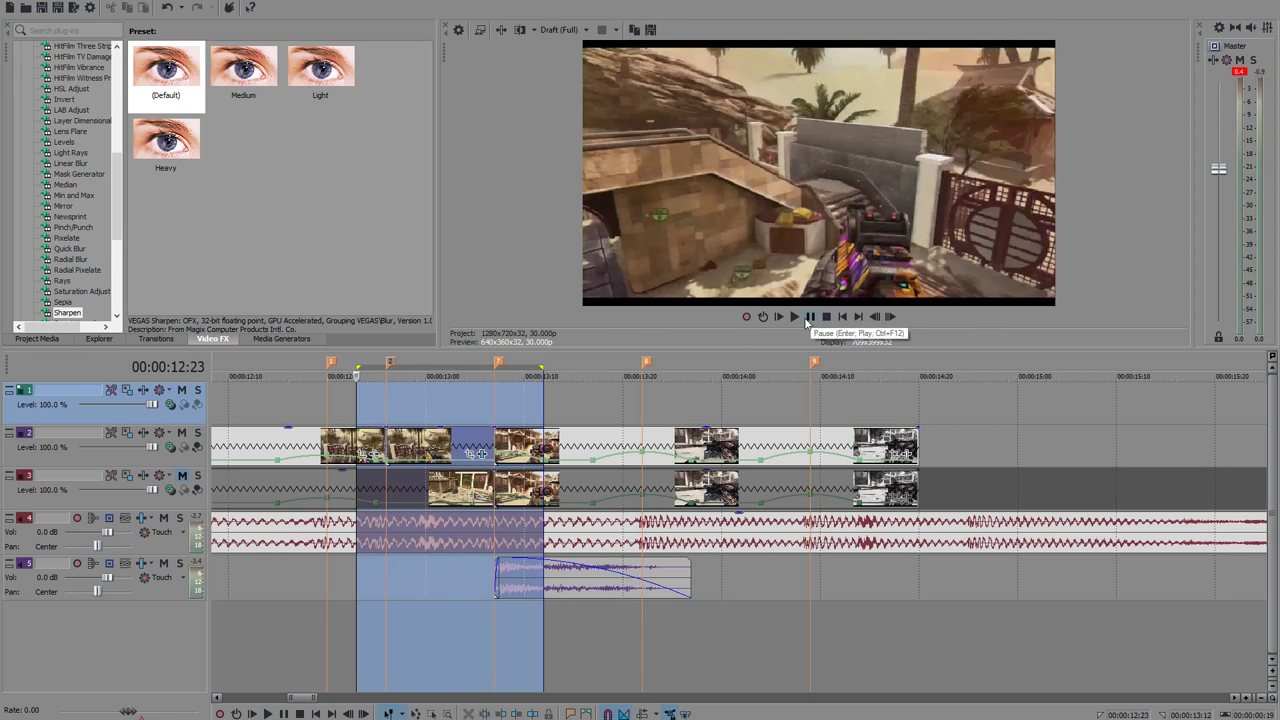
Clear the time selection and play the sequence from marker 3 at the start of the clips into the transition.
{"action": "left_click", "coordinate": [329, 400]}
{"action": "scroll", "coordinate": [331, 400], "scroll_direction": "down", "scroll_amount": 3}
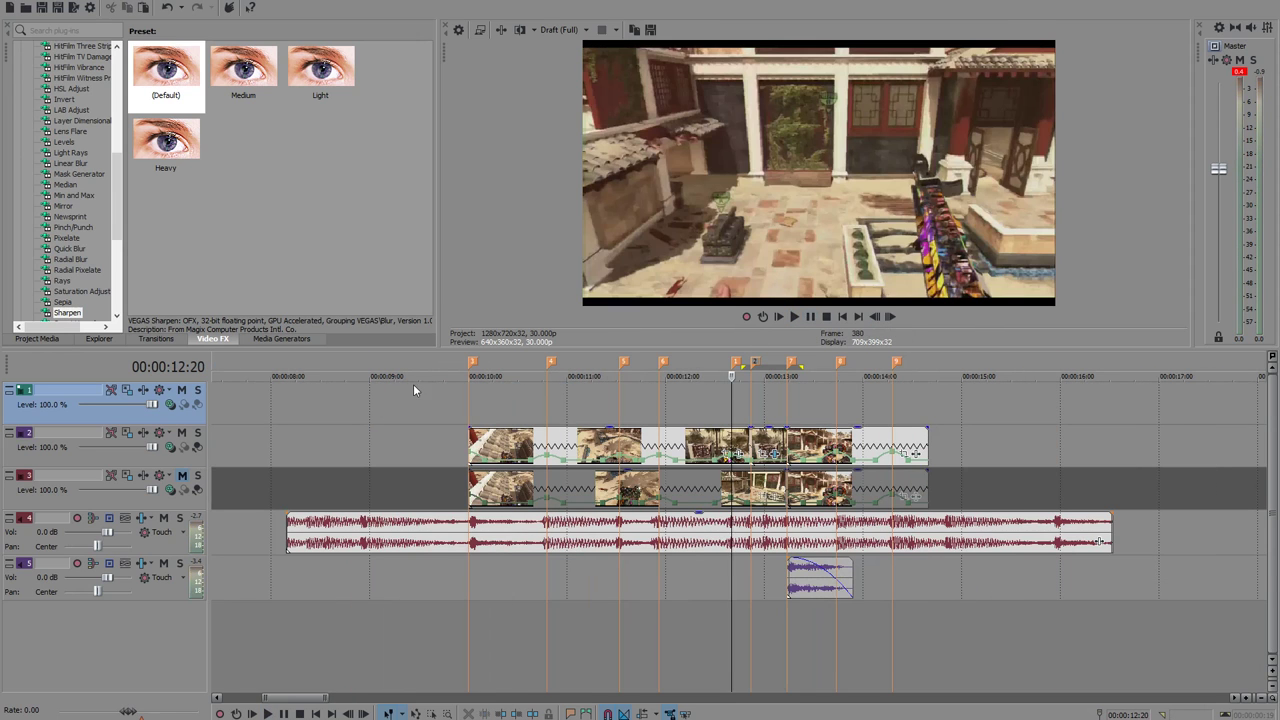
{"action": "left_click", "coordinate": [467, 403]}
{"action": "left_click", "coordinate": [808, 316]}
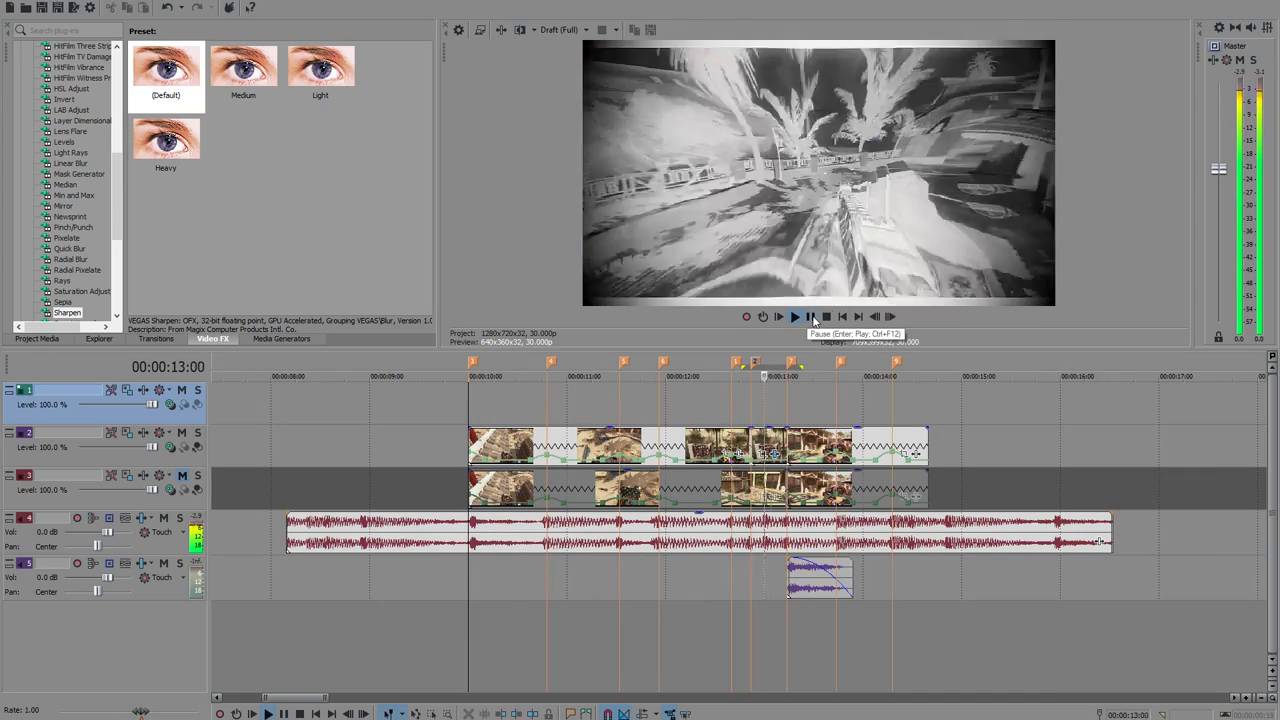
Scrub through the sequence from its start to 00:00:13:05 to examine the frames leading into and inside the transition.
{"action": "left_click", "coordinate": [760, 397]}
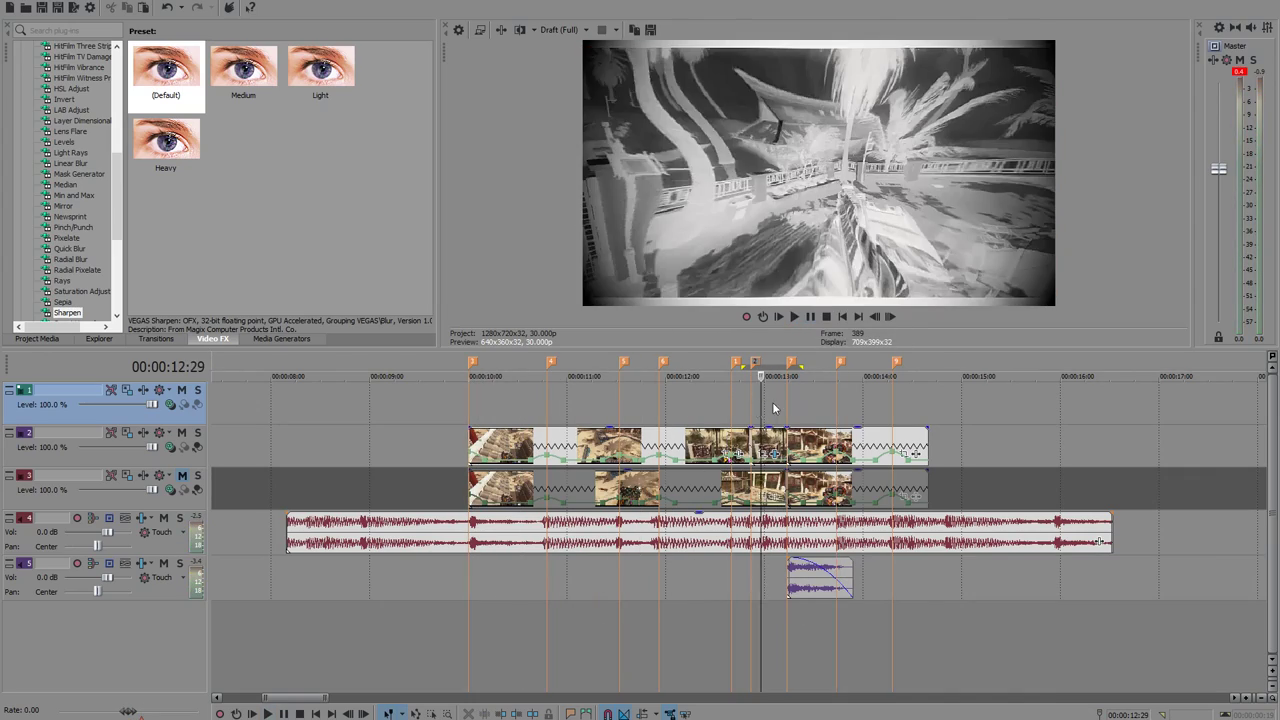
{"action": "scroll", "coordinate": [773, 408], "scroll_direction": "up", "scroll_amount": 1}
{"action": "left_click", "coordinate": [592, 408]}
{"action": "right_click", "coordinate": [383, 404]}
{"action": "left_click", "coordinate": [415, 399]}
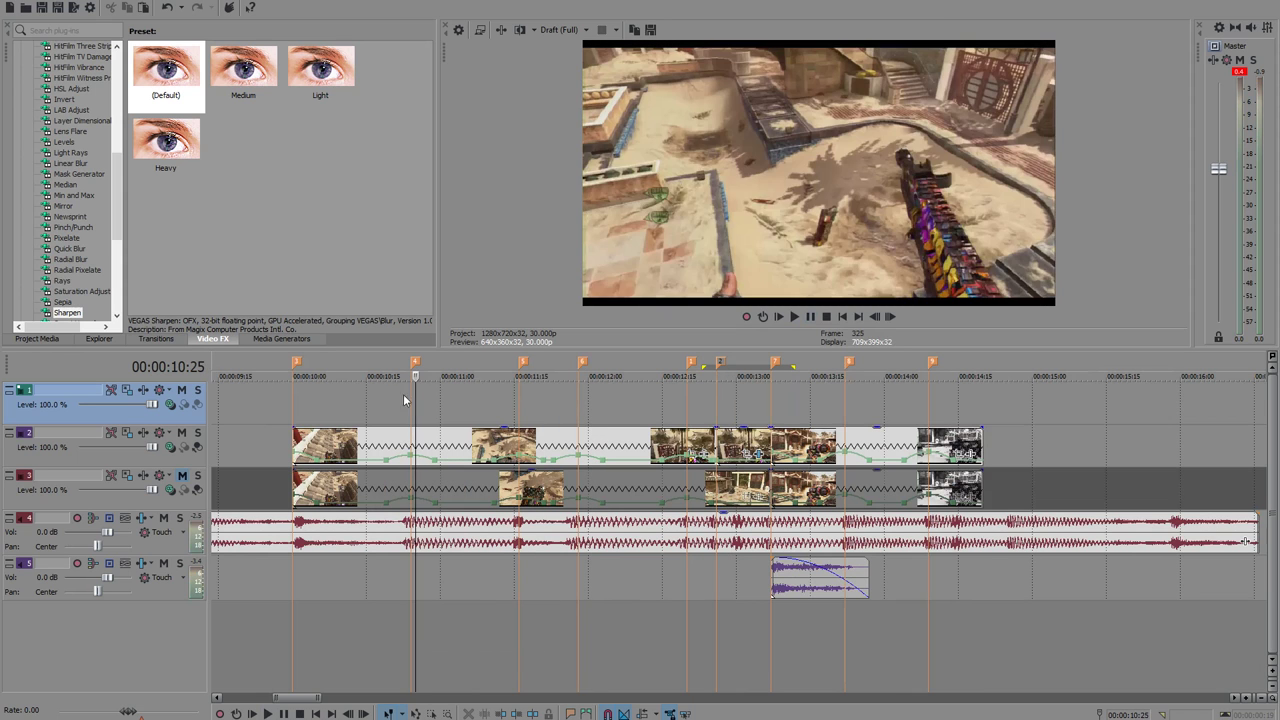
{"action": "left_click", "coordinate": [332, 400]}
{"action": "left_click_drag", "start_coordinate": [332, 401], "coordinate": [763, 408]}
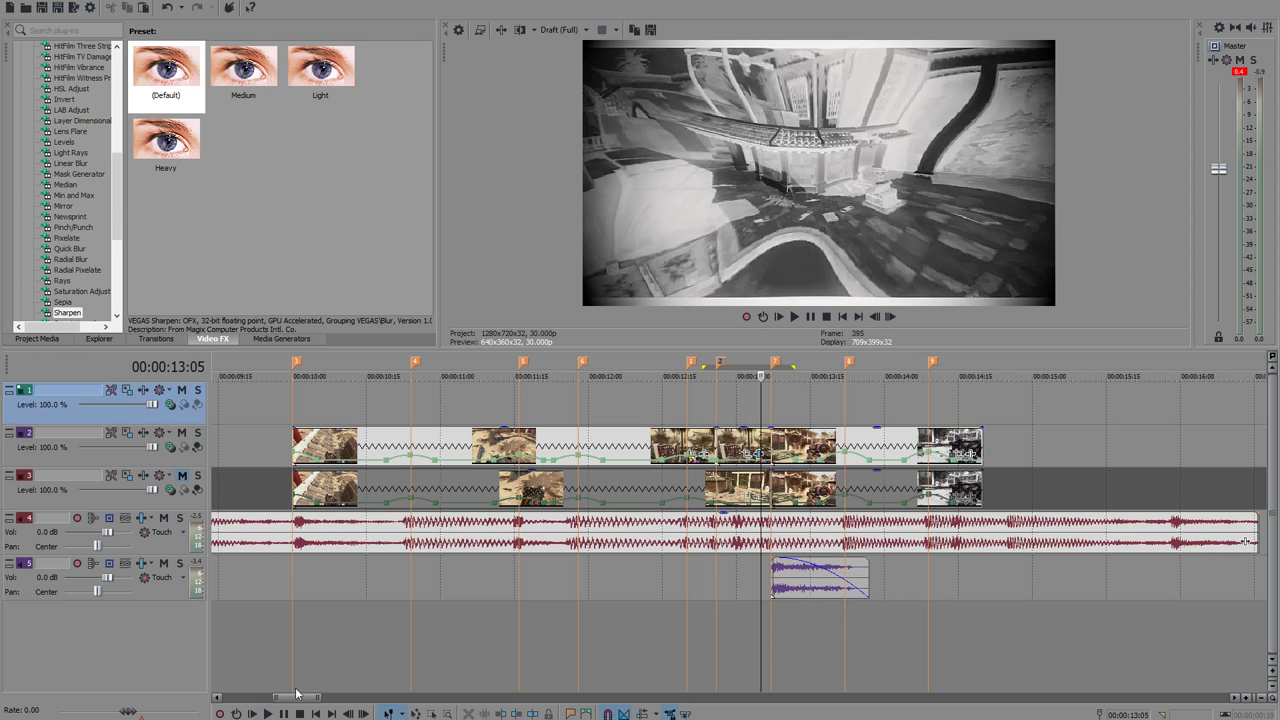
Switch to the OBS recording window.
{"action": "key", "text": "alt+Tab"}
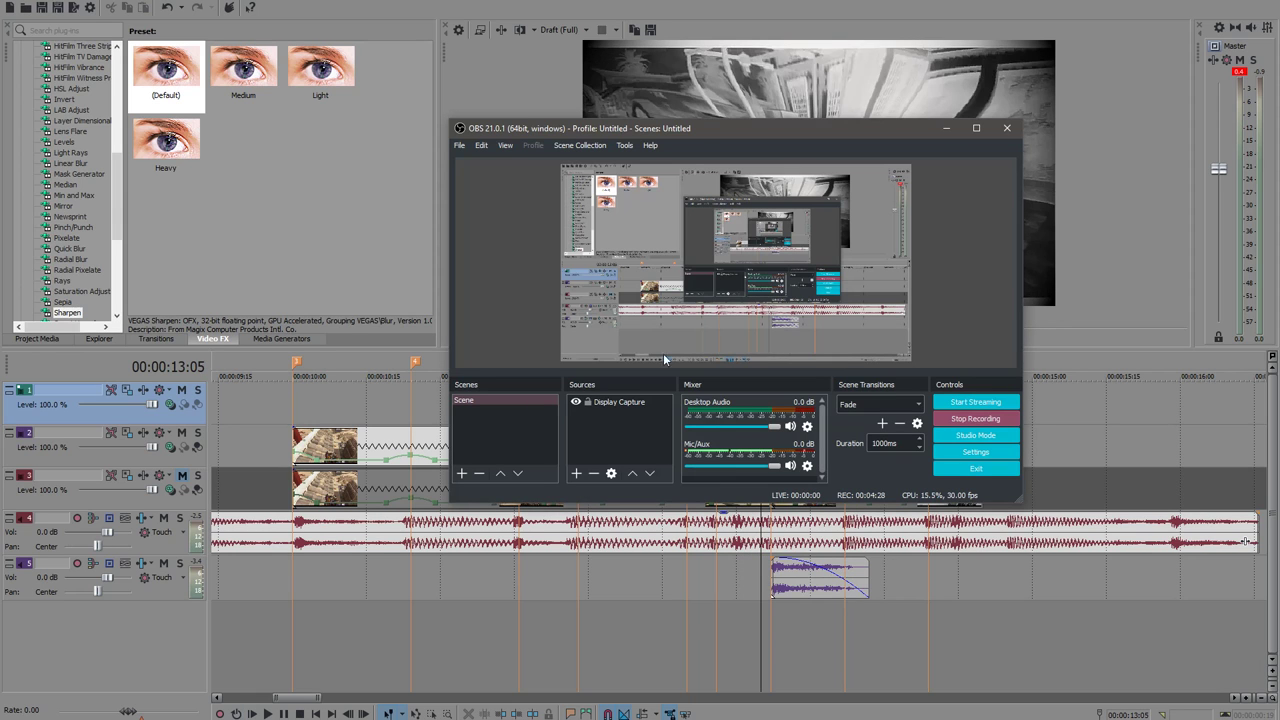